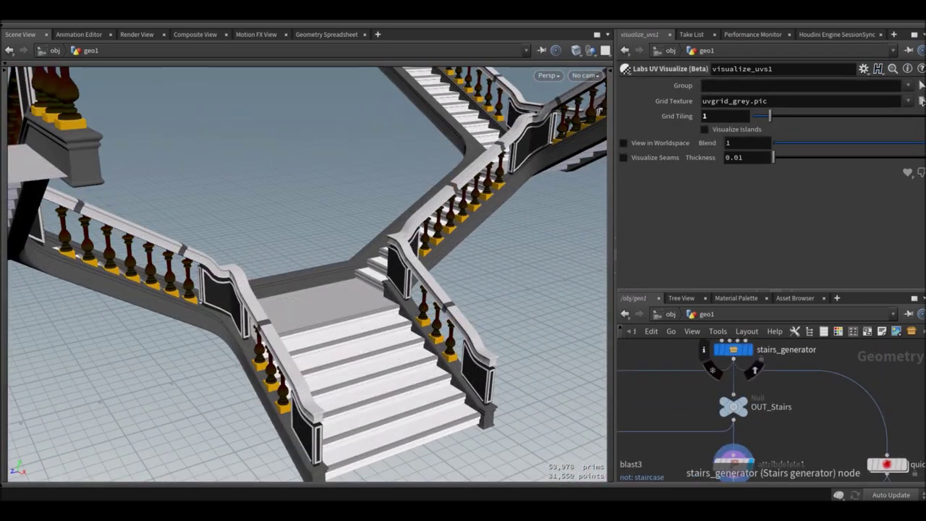
Step: Enable staircase generation and set the Step Height to 14
click(714, 111)
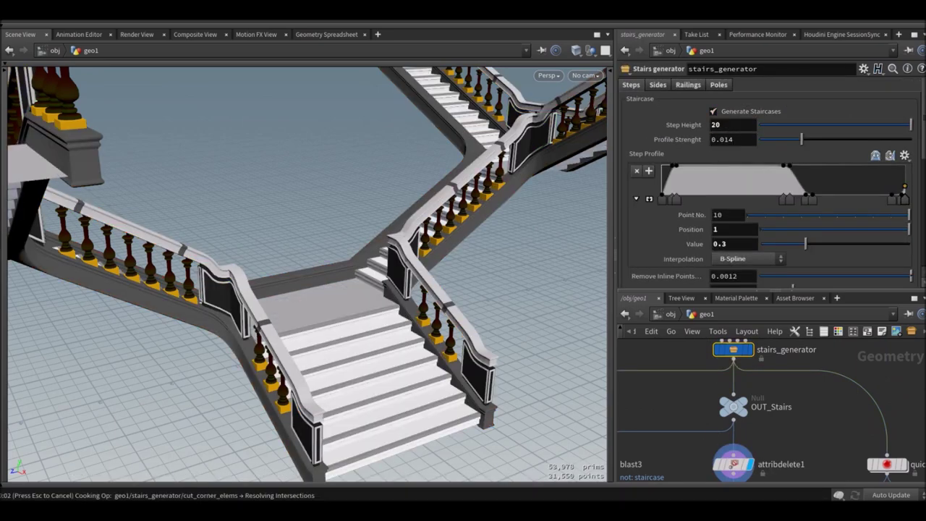
drag(304, 275, 340, 271)
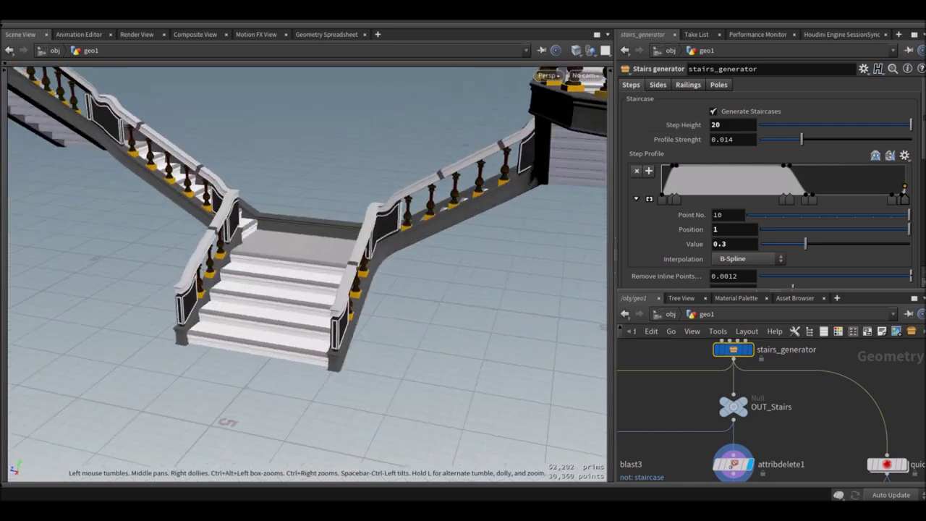
text(14)
key(Return)
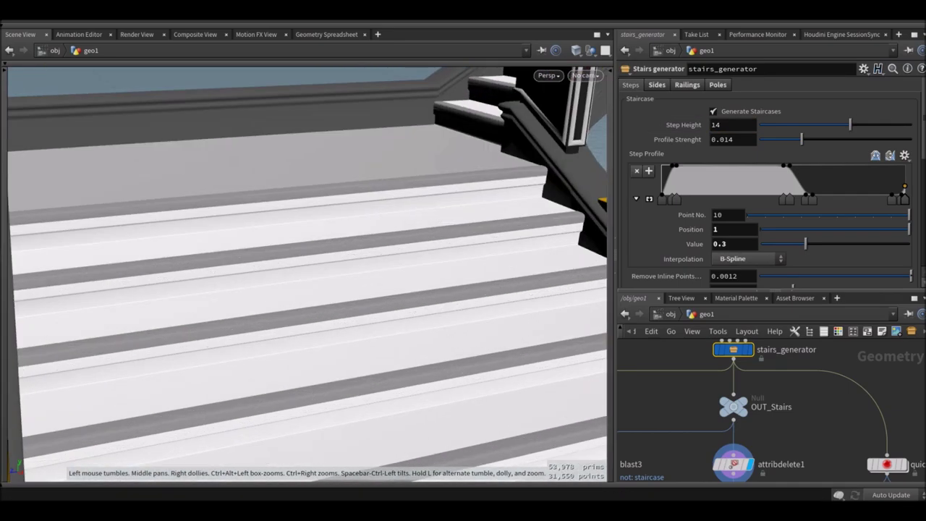
Step: Reshape the step profile ramp with a raised bump point and a new dip point
drag(303, 275, 340, 275)
key(shift+w)
click(850, 172)
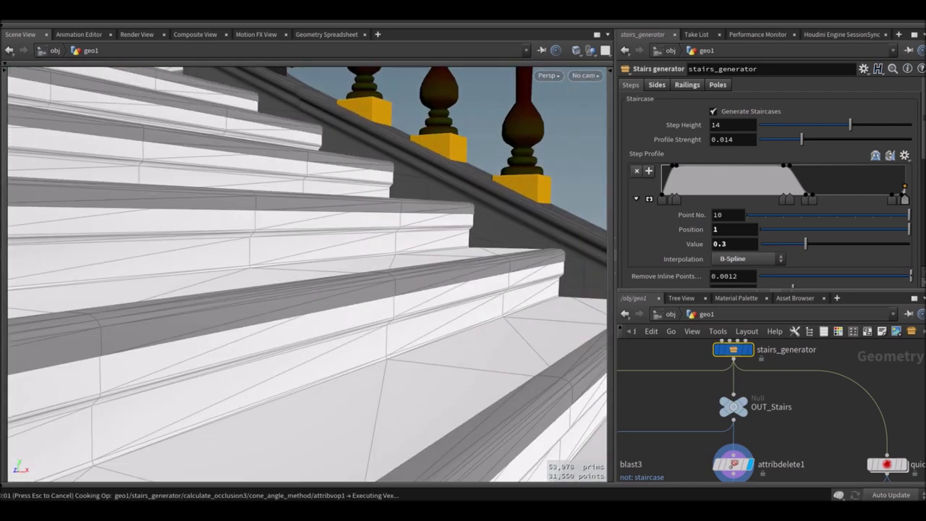
drag(850, 172, 831, 166)
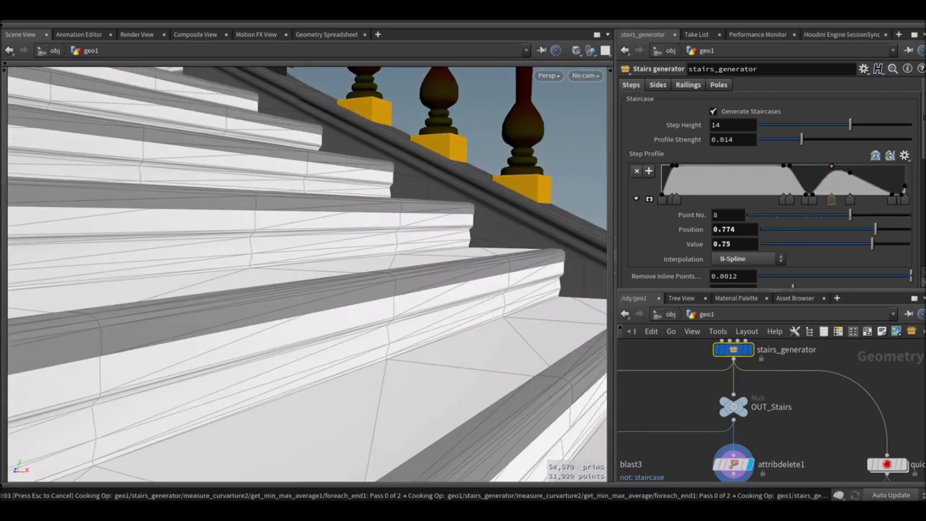
drag(217, 290, 434, 290)
click(721, 187)
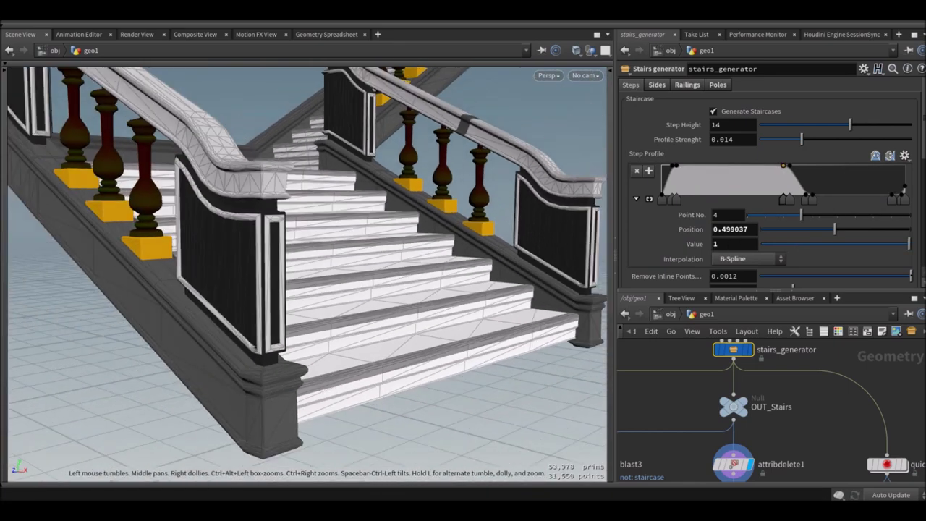
scroll(770, 181, down, 3)
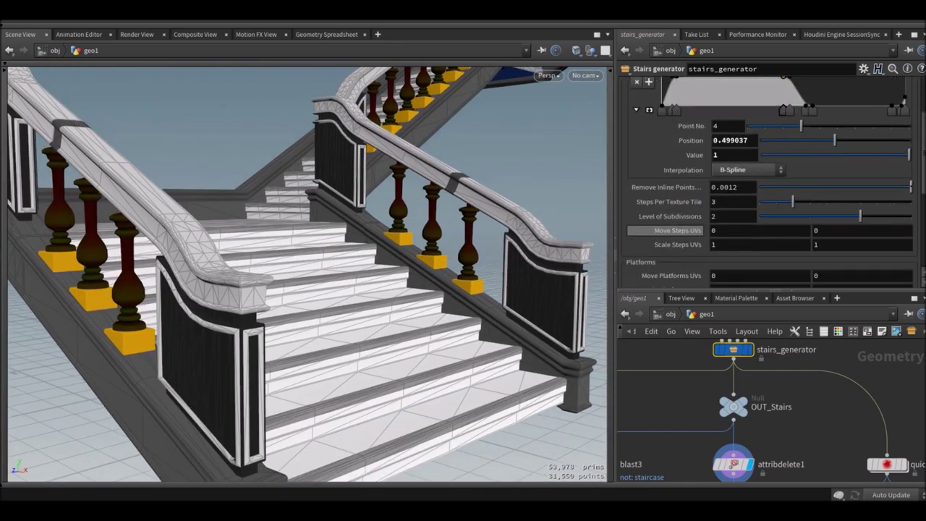
Step: Turn on Generate Step Decals and show the UV checker visualisation of the stairs
scroll(771, 181, down, 3)
scroll(770, 181, down, 3)
scroll(770, 181, down, 3)
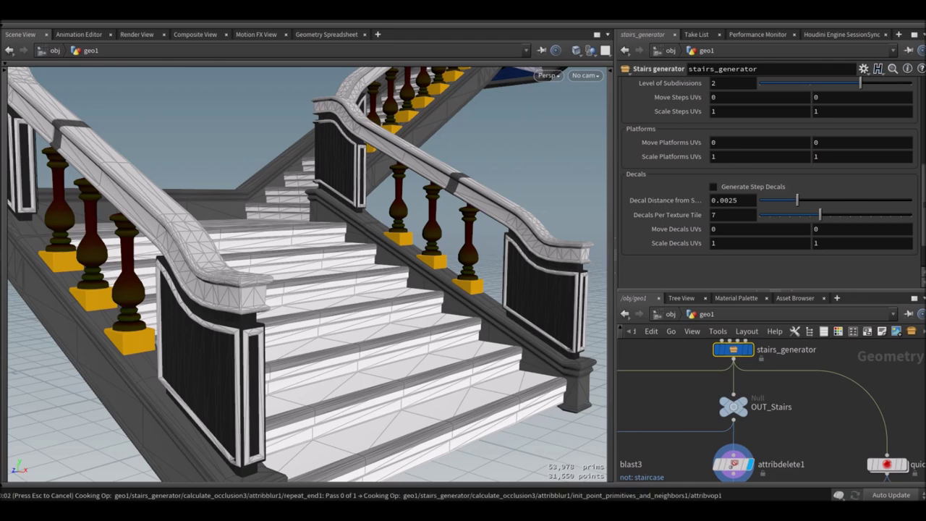
click(714, 187)
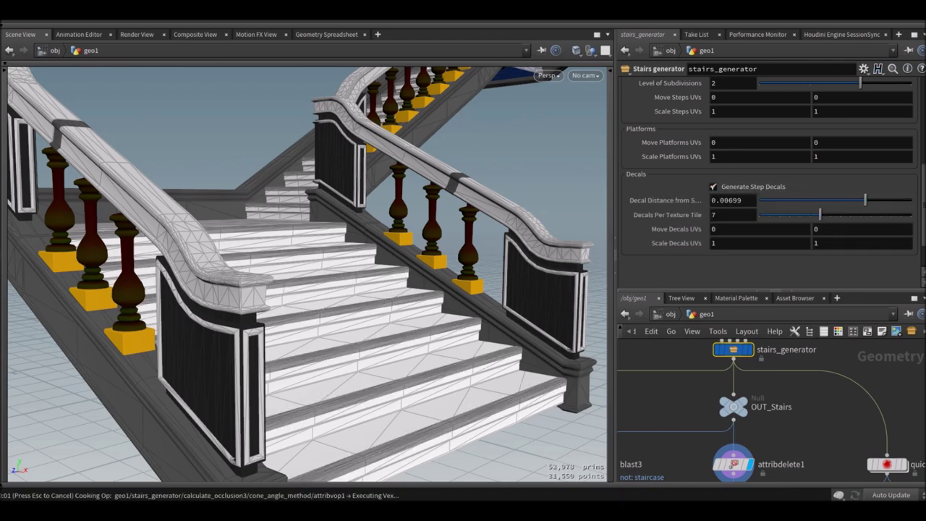
key(ctrl+z)
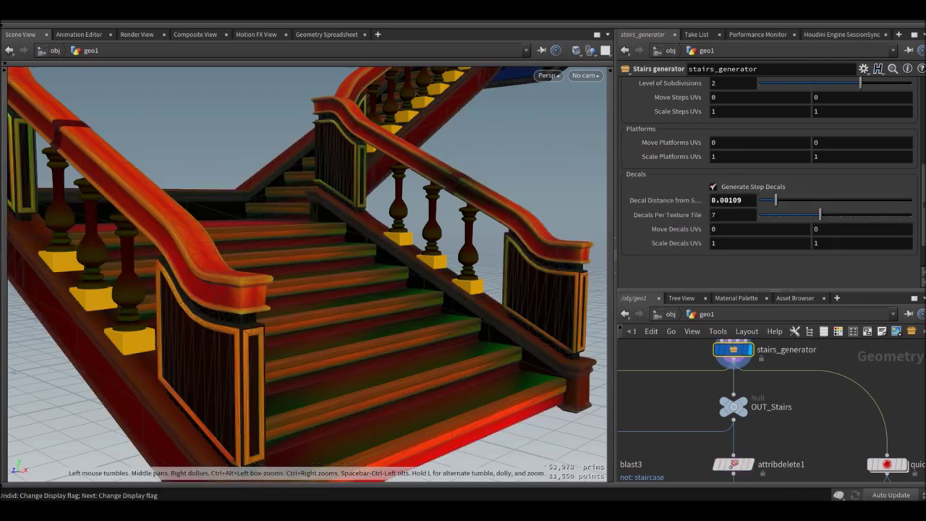
key(ctrl+z)
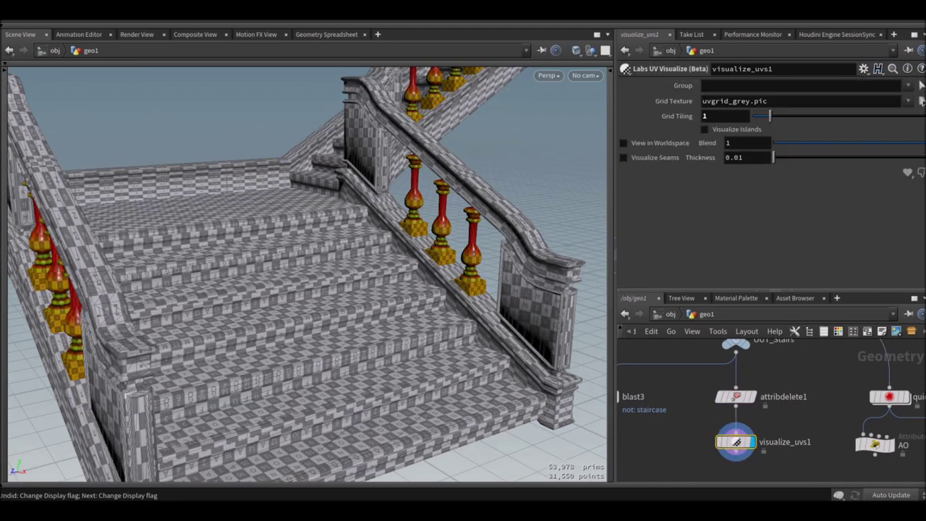
Step: Try 4 Steps Per Texture Tile and inspect the UV layout on blast3
middle_drag(748, 362, 760, 418)
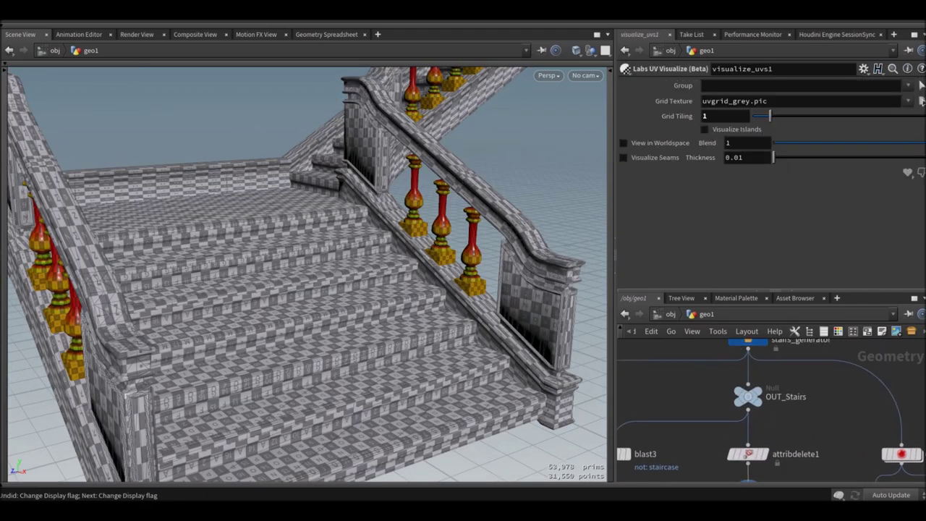
click(748, 341)
scroll(767, 189, down, 3)
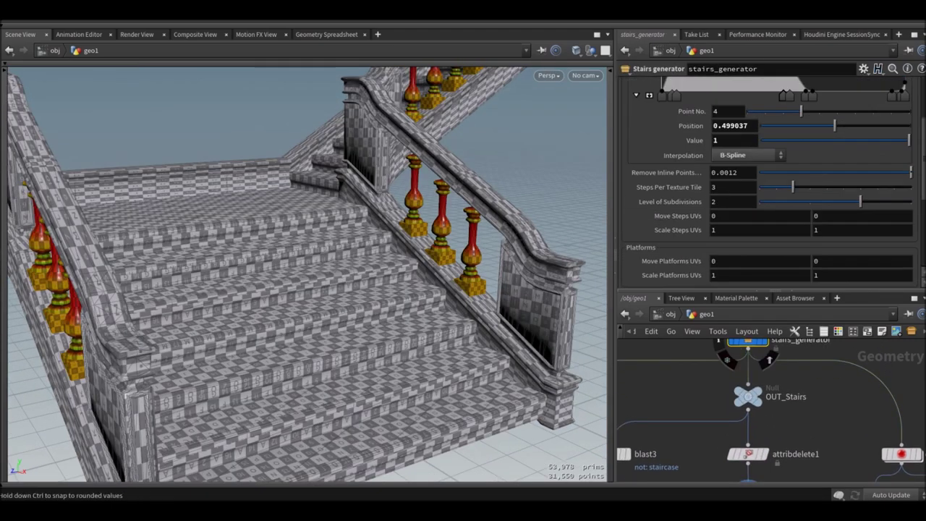
text(4)
key(Return)
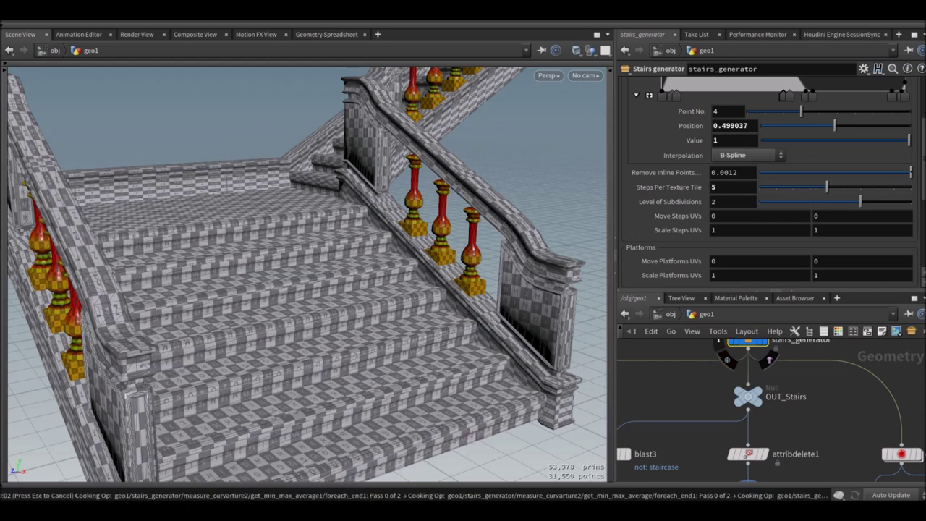
middle_drag(723, 435, 761, 376)
click(651, 396)
key(space+5)
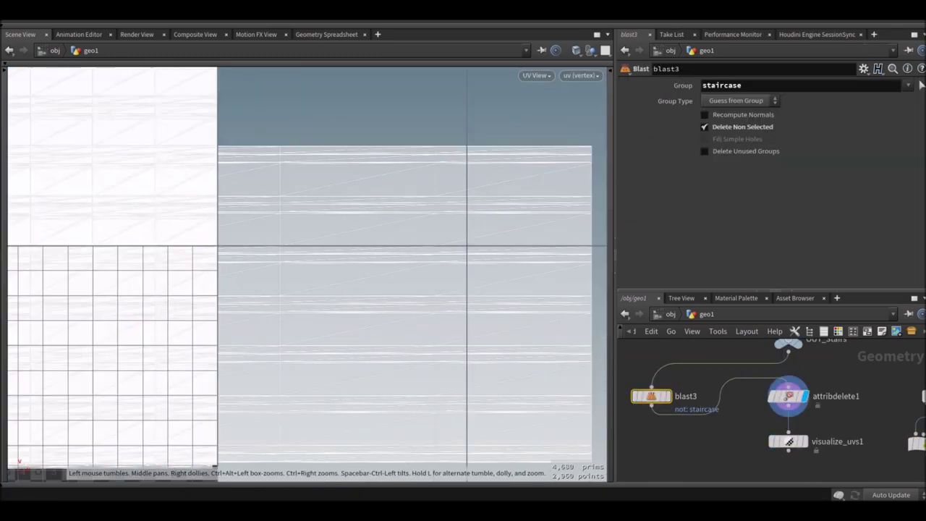
Step: Set Steps Per Texture Tile back to 3 in a shaded perspective view without wireframe
middle_drag(724, 376, 726, 427)
click(794, 372)
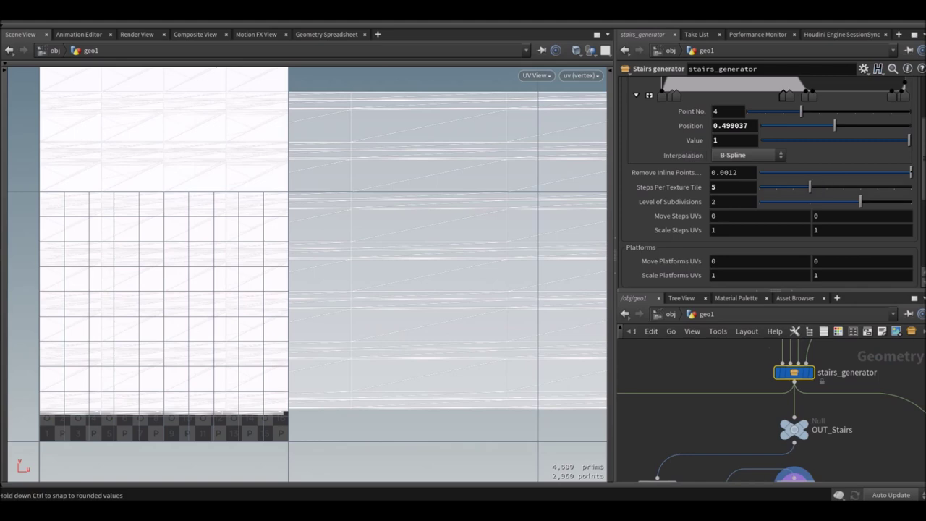
drag(809, 186, 793, 187)
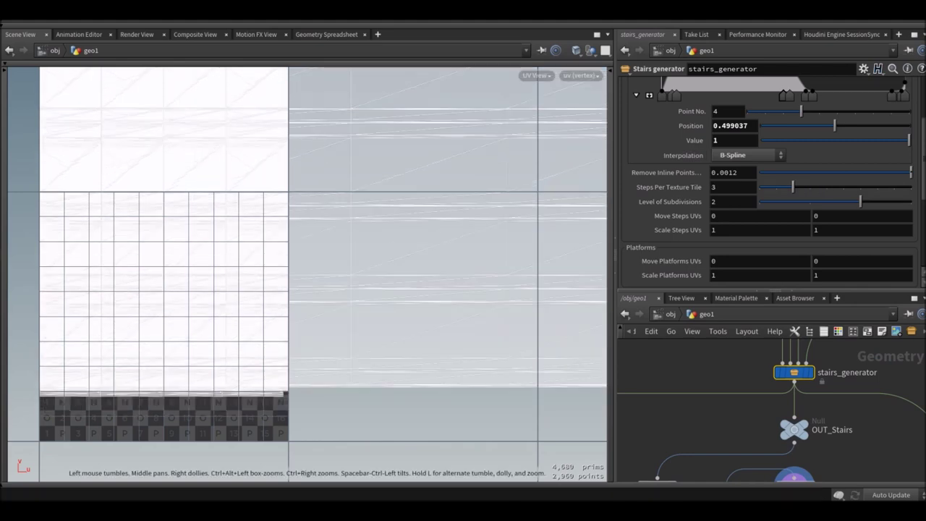
key(space+1)
key(shift+w)
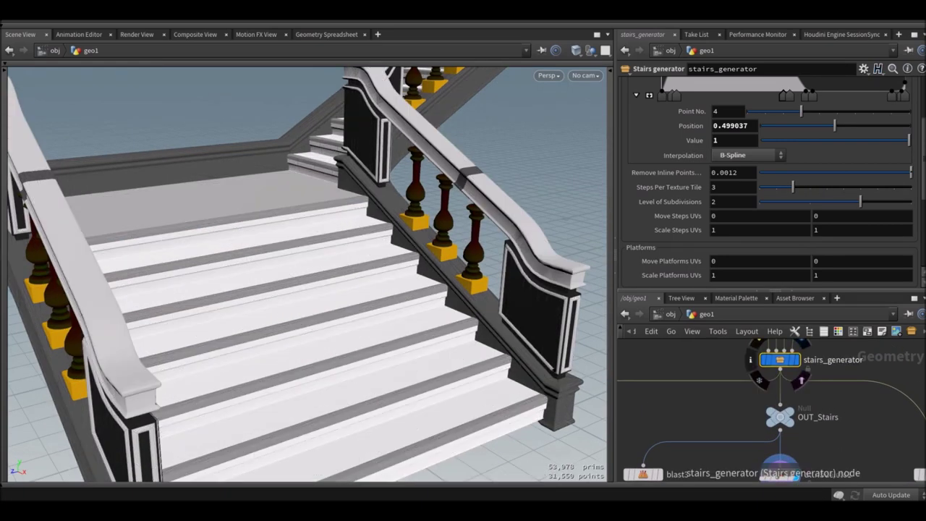
scroll(767, 181, up, 5)
click(657, 85)
Step: Toggle side stringer generation off and back on, viewing the whole staircase
click(707, 99)
click(708, 99)
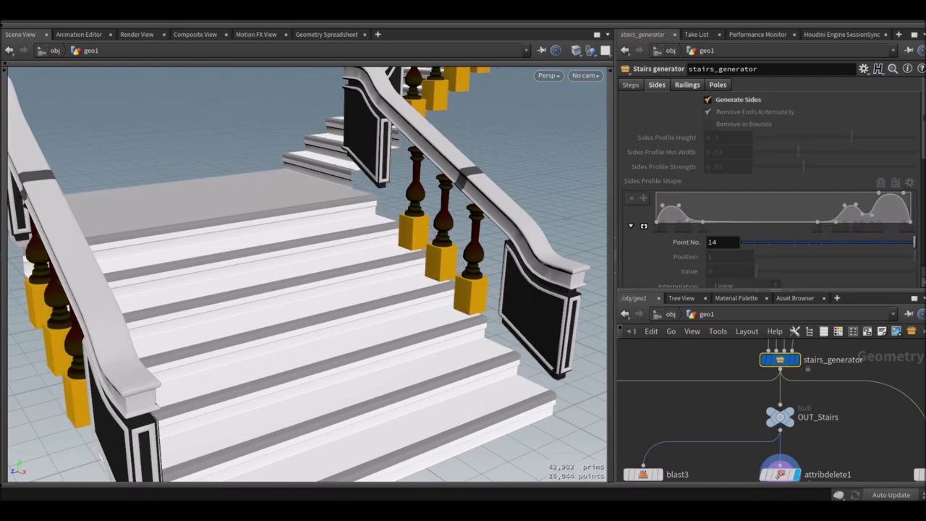
drag(304, 275, 575, 196)
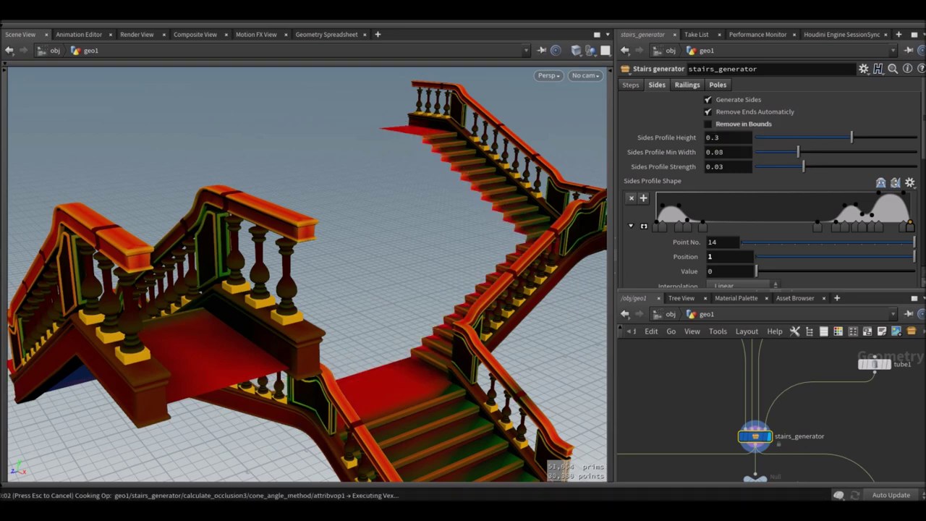
Step: Toggle Remove Ends Automatically off and on, then try and undo a stronger sides profile
click(708, 112)
click(708, 111)
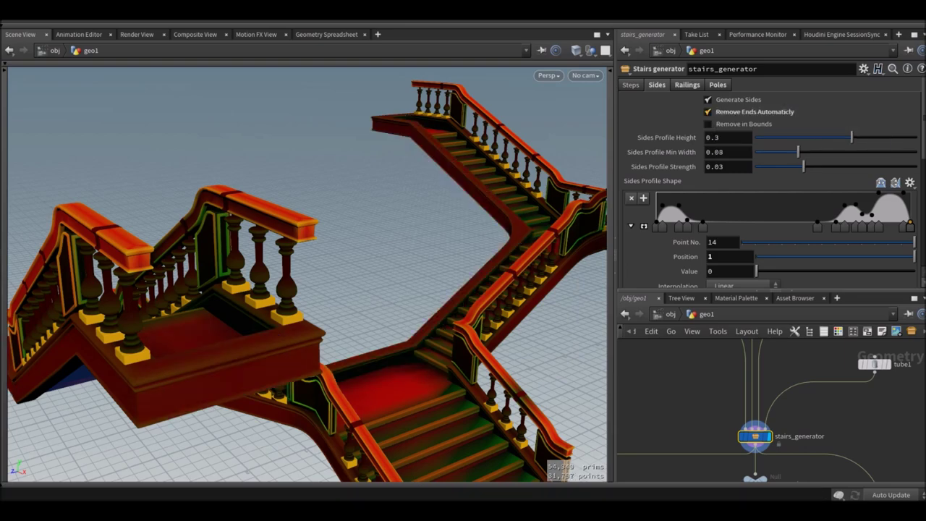
alt+drag(304, 275, 304, 275)
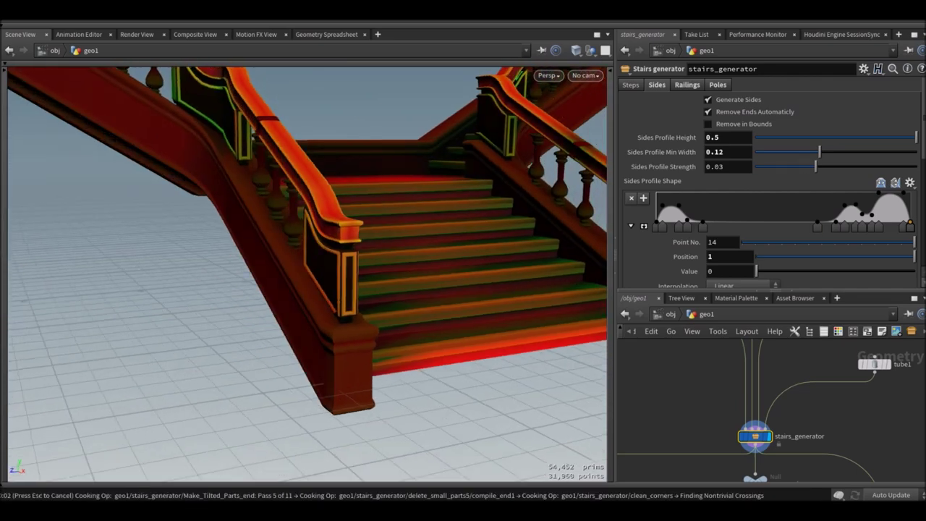
middle_drag(723, 166, 753, 166)
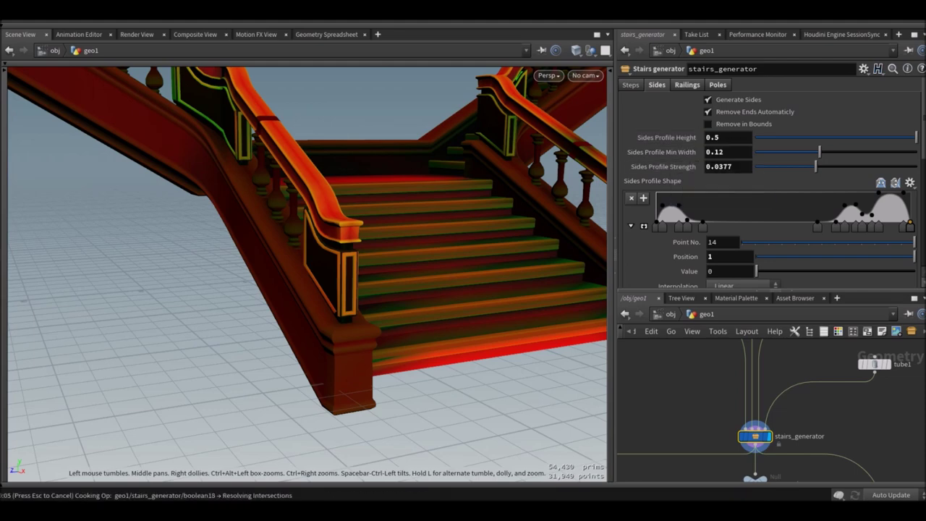
key(ctrl+z)
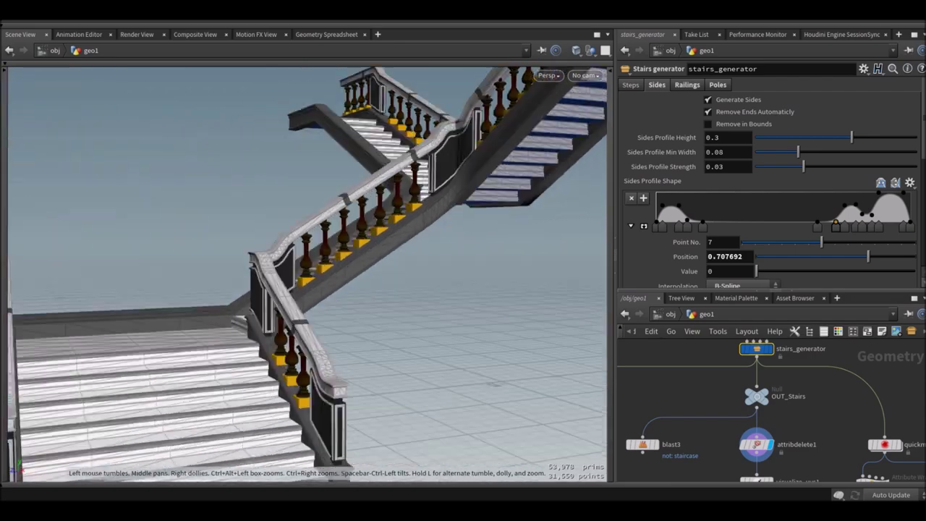
Step: Enable Divide for Vertex Paint on the sides after inspecting the stringer
drag(558, 70, 435, 217)
scroll(660, 198, down, 5)
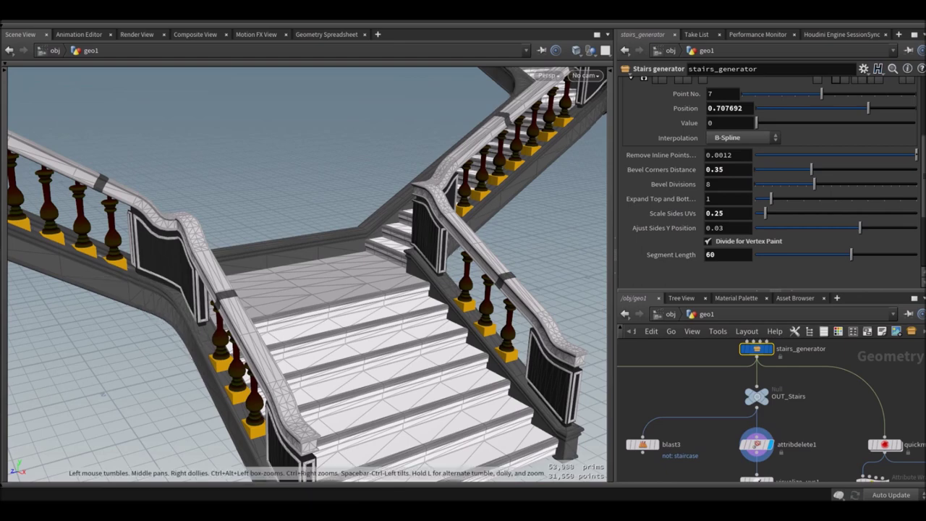
scroll(308, 275, up, 3)
scroll(307, 275, up, 3)
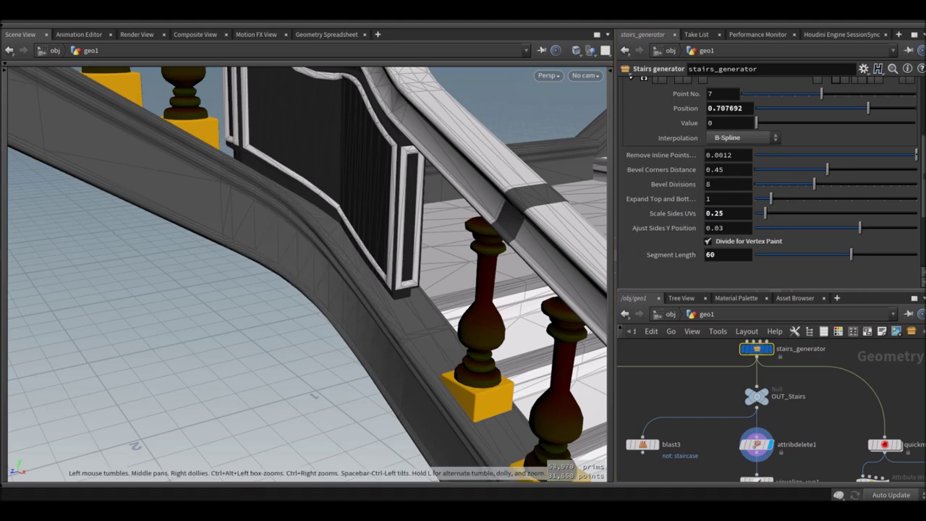
drag(326, 275, 289, 275)
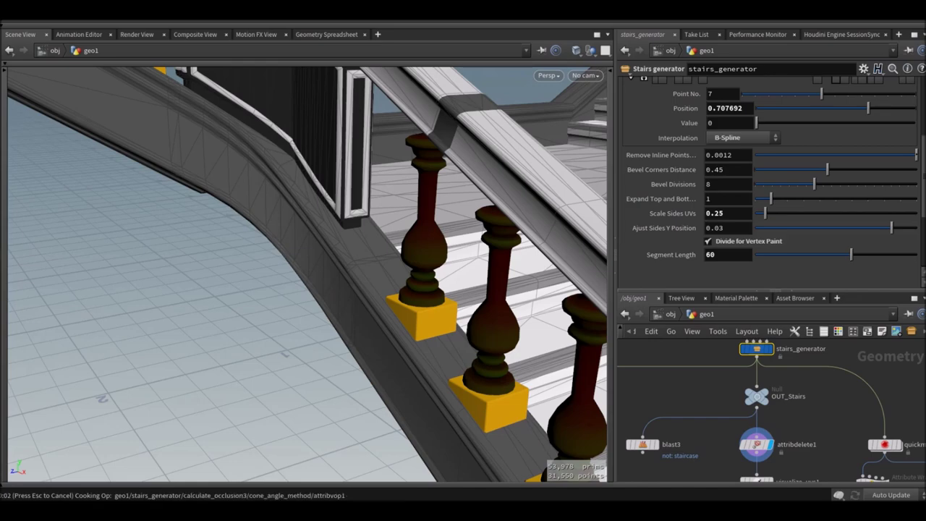
drag(285, 354, 43, 334)
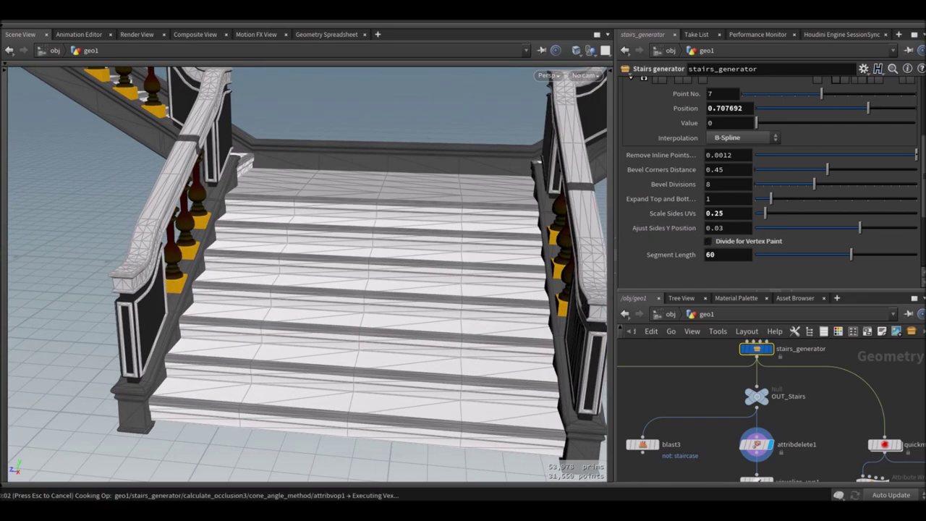
click(708, 241)
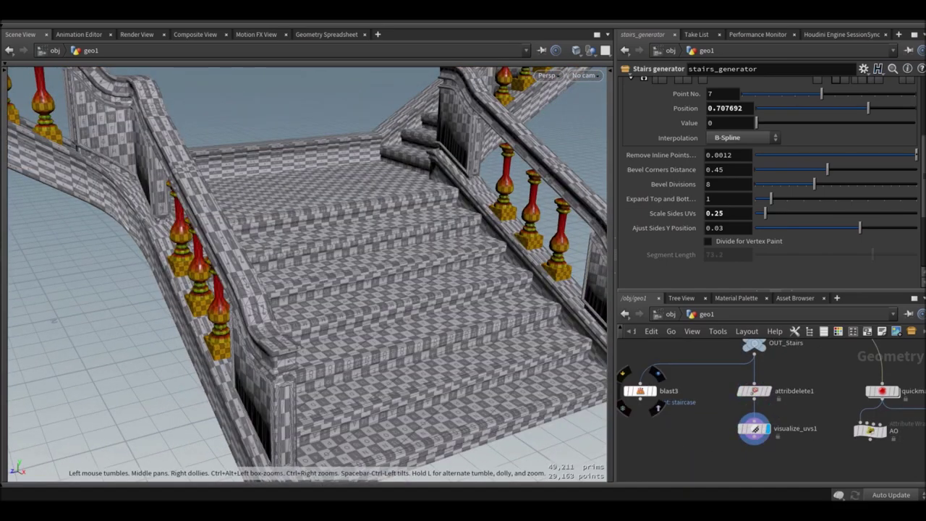
Step: Reset Scale Sides UVs to its default of 1 and set Expand Top and Bottom to 2
right_click(724, 213)
click(699, 244)
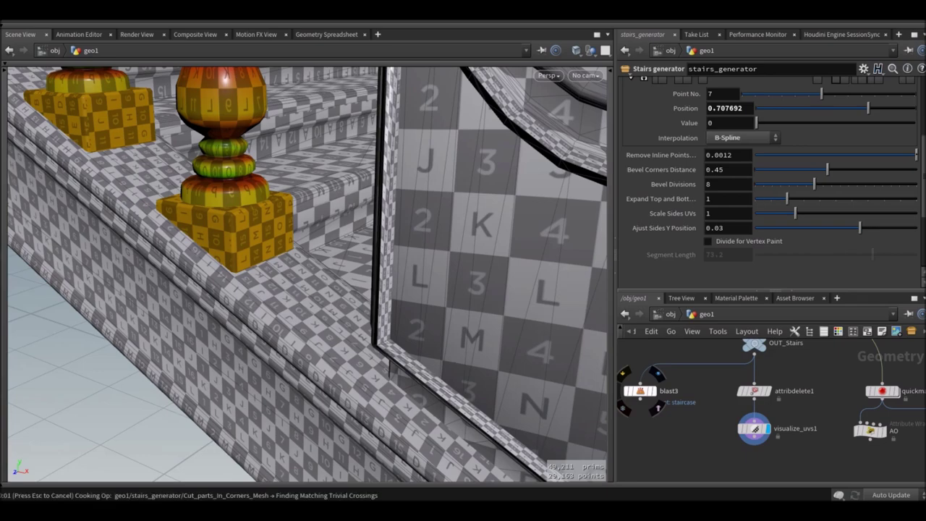
text(2)
key(Return)
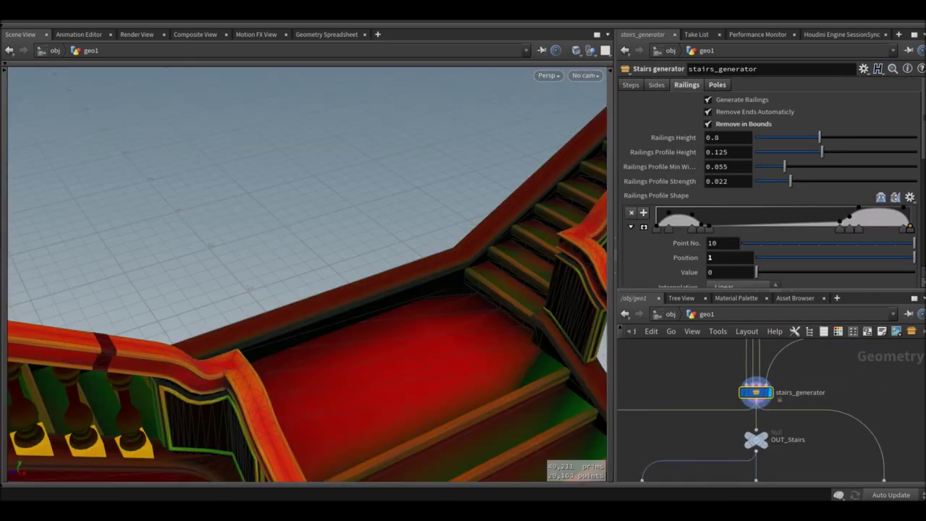
Step: Toggle Remove in Bounds off and on, and settle Railings Height at 0.8
click(708, 124)
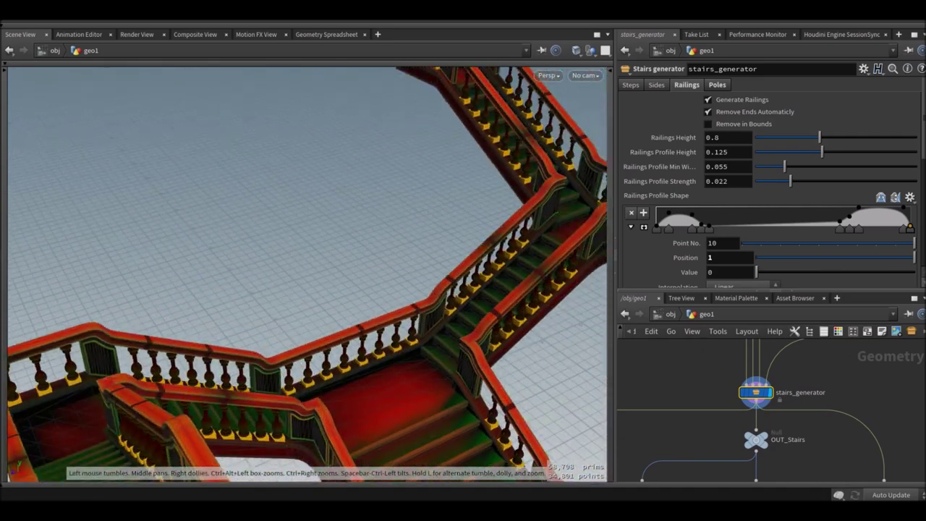
click(709, 124)
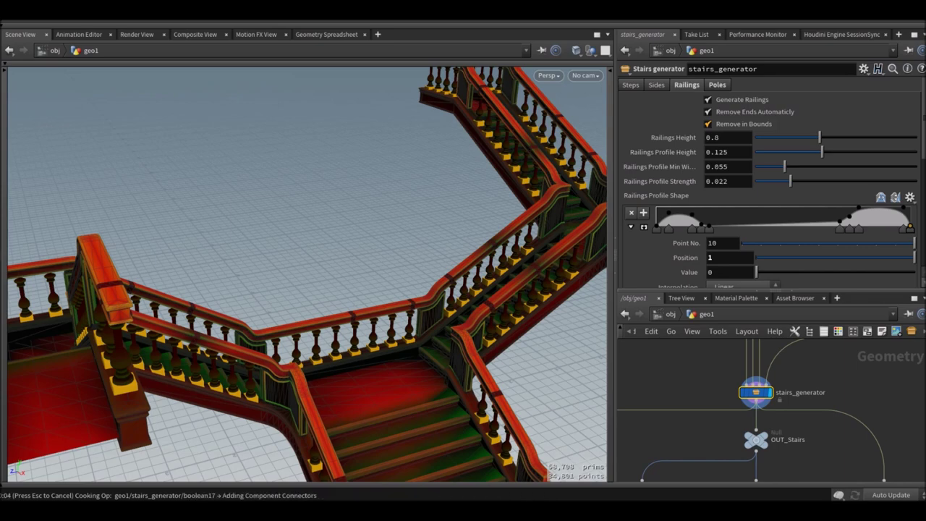
ctrl+middle_click(655, 137)
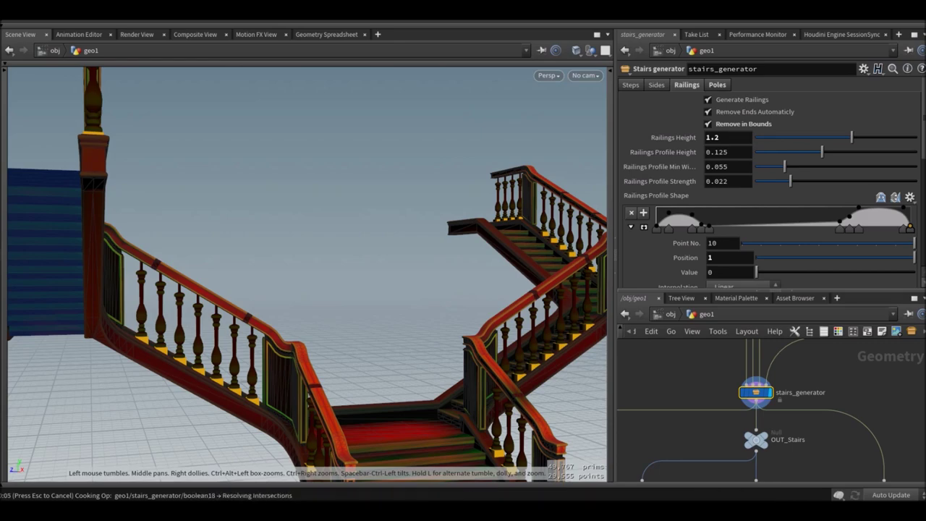
text(0.8)
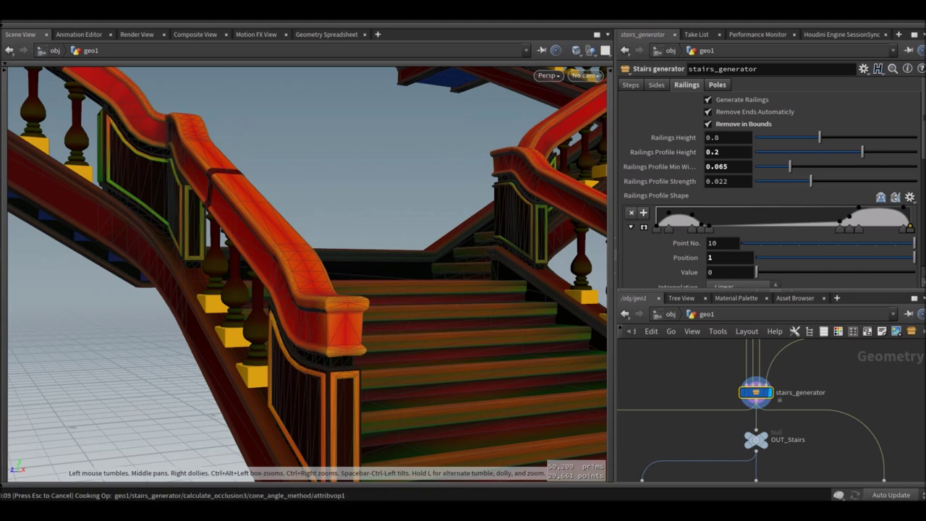
Step: Try a railings profile strength of 0.0346, then undo the profile strength, height, width and shape edits
drag(811, 181, 815, 181)
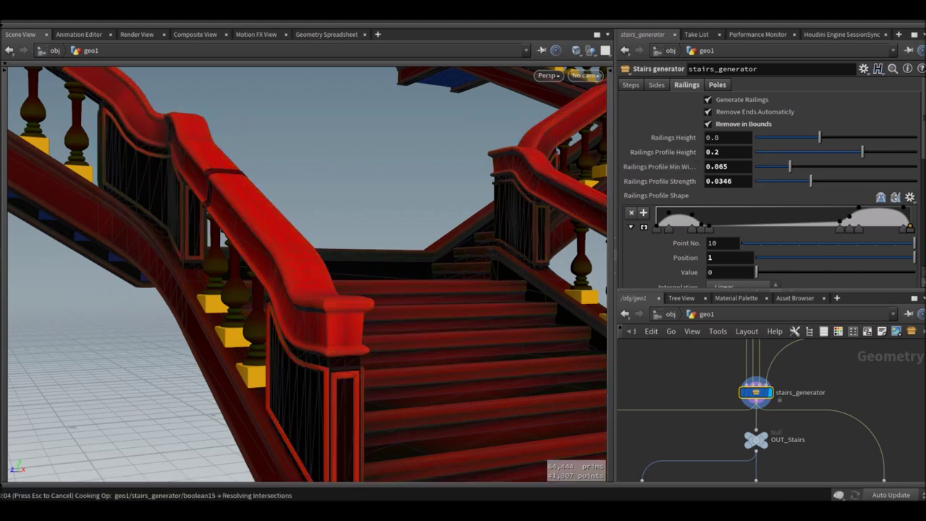
key(ctrl+z)
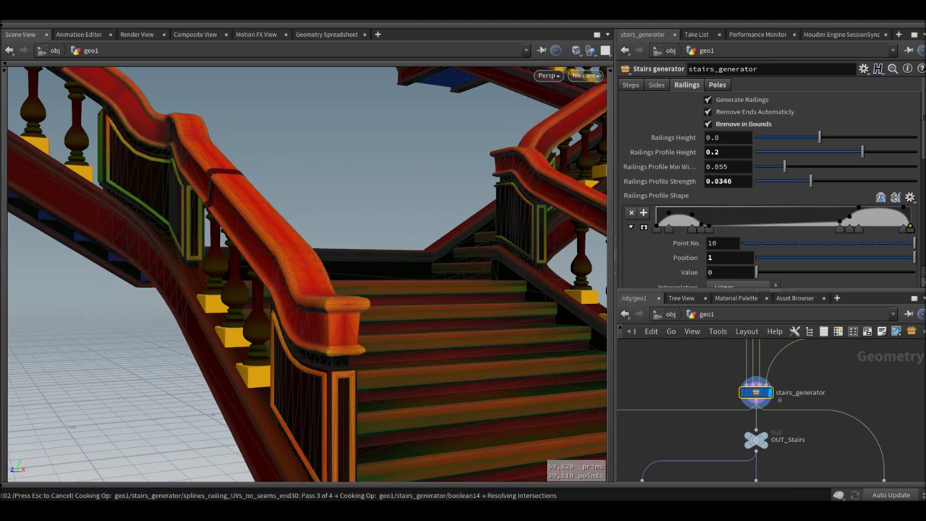
key(ctrl+z)
key(ctrl+z)
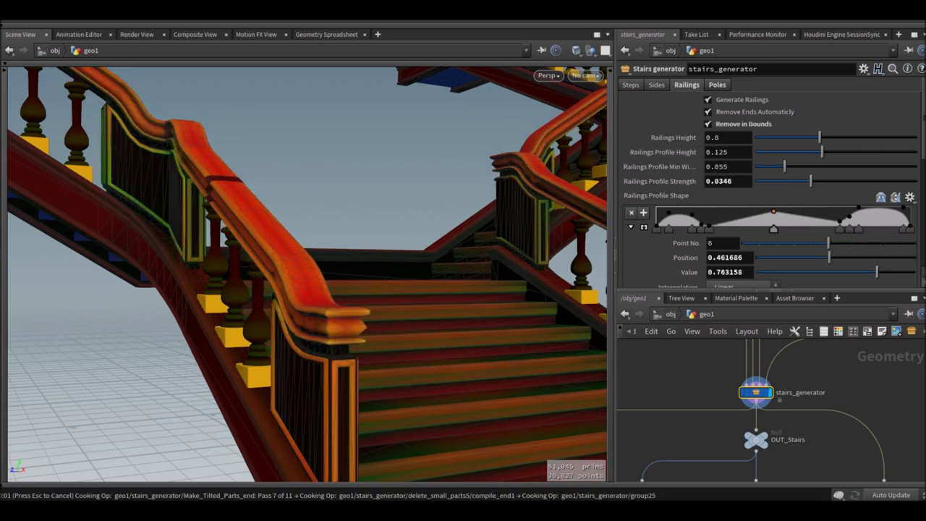
key(ctrl+z)
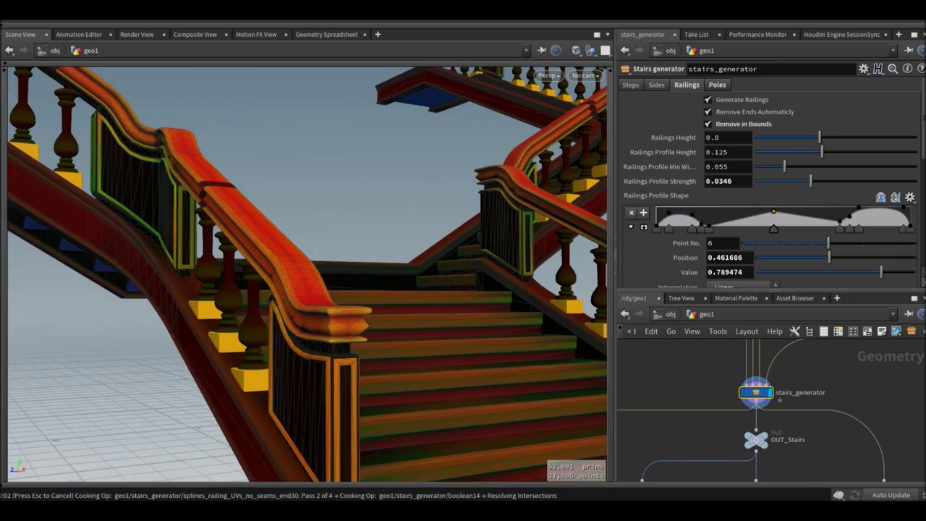
key(ctrl+z)
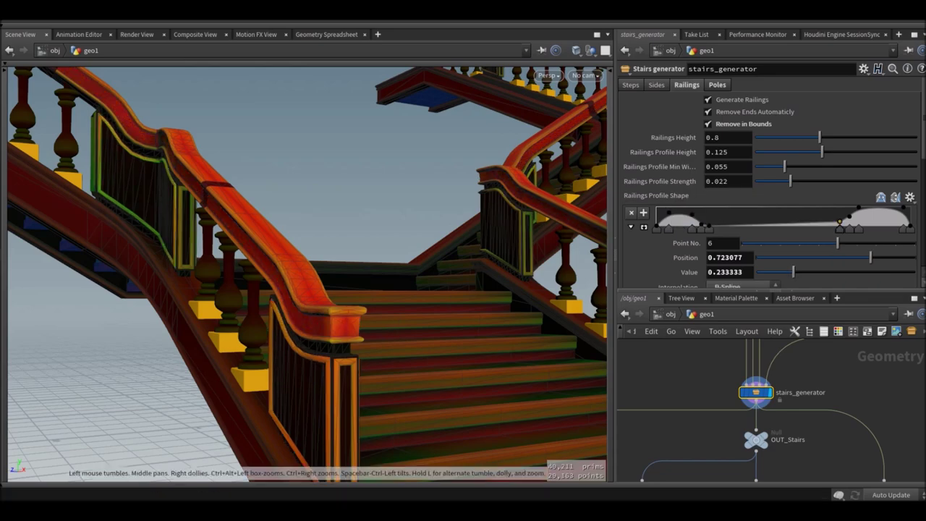
Step: Give curved railing parts 12 divisions with uniform spacing
scroll(771, 181, down, 3)
scroll(770, 181, down, 3)
click(723, 170)
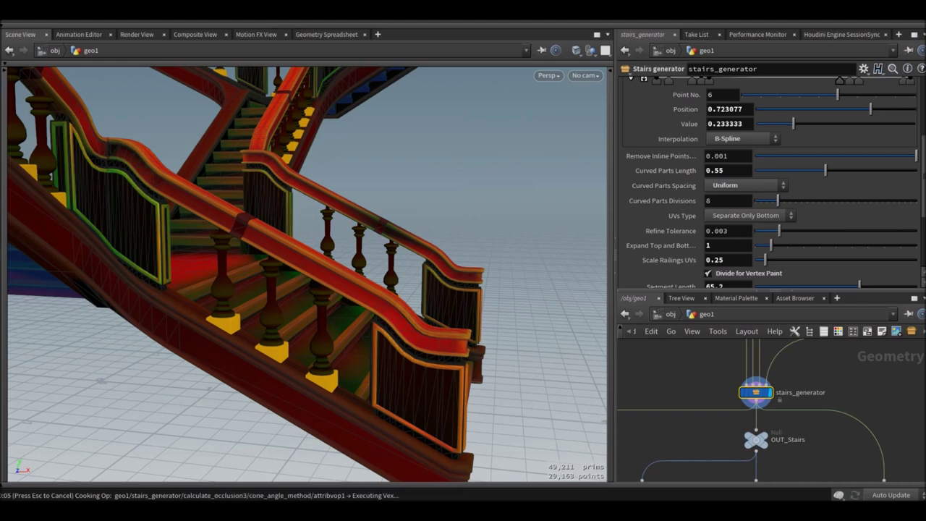
click(745, 185)
click(745, 200)
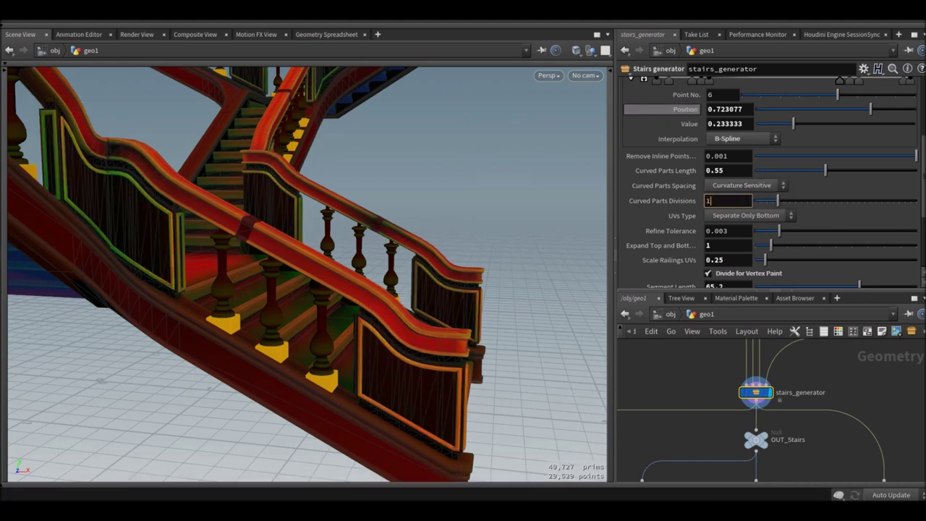
text(2)
key(Return)
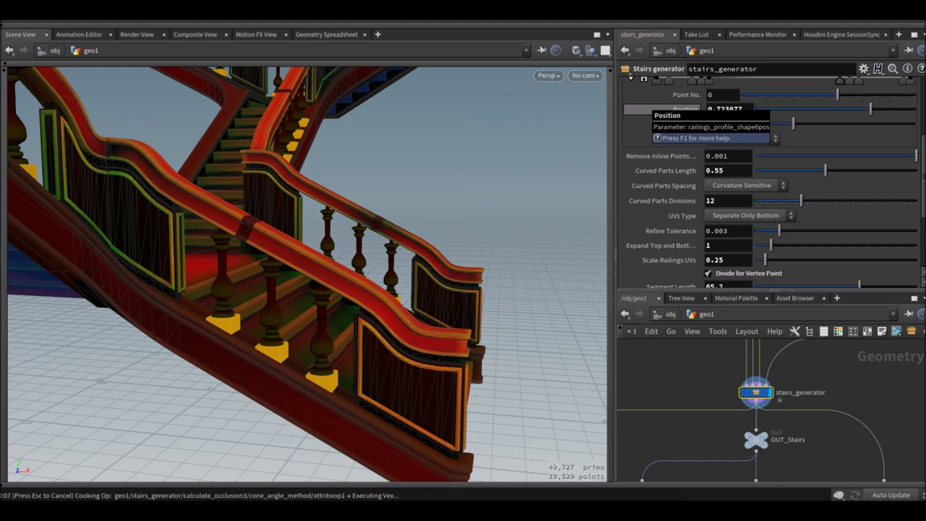
click(746, 185)
click(745, 193)
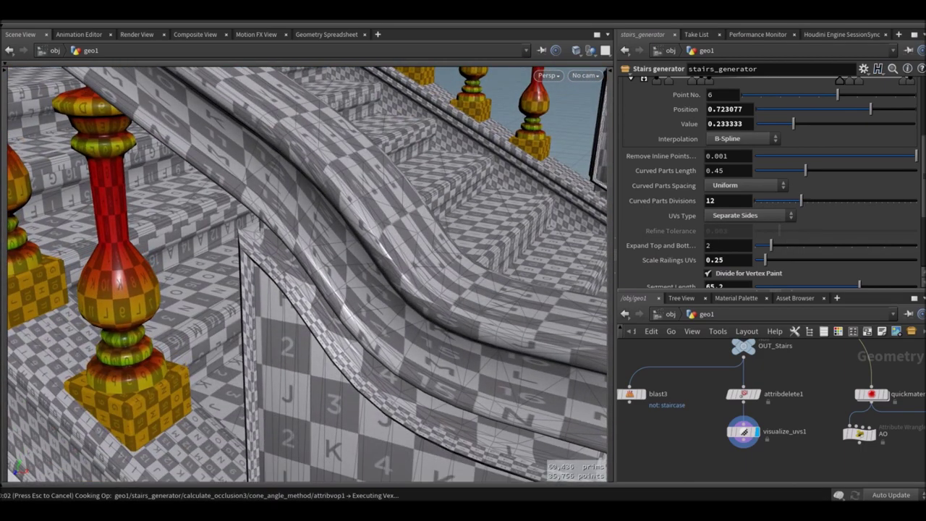
Step: Set railing UVs Type to Separate Only Bottom with Scale Railings UVs 1, hiding the UV checker
click(753, 215)
click(742, 224)
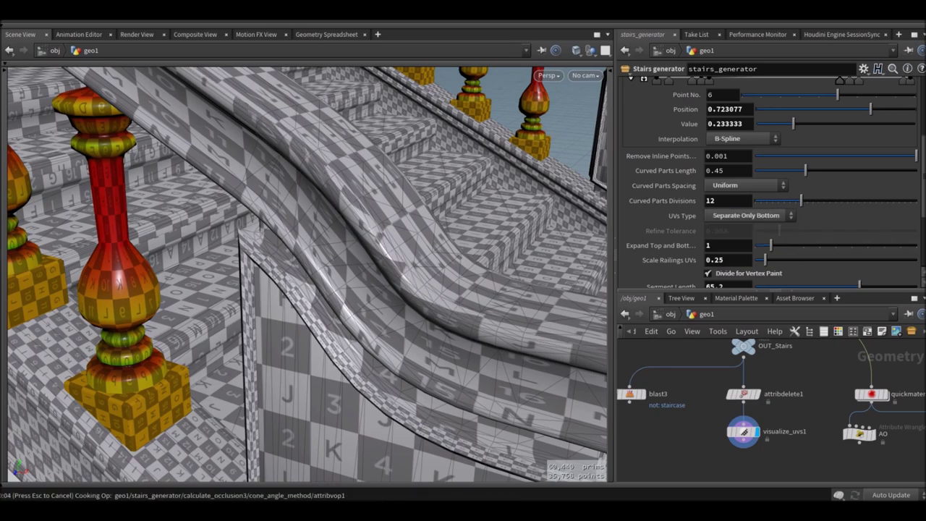
text(1)
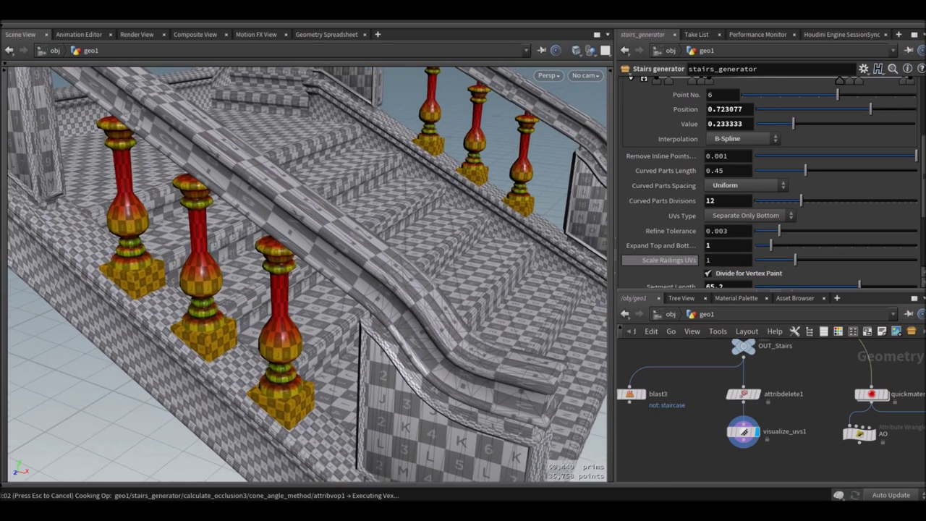
scroll(767, 181, down, 3)
click(757, 394)
Step: Toggle Divide for Vertex Paint off and on, and apply a railing Decals Percent of 1
click(709, 228)
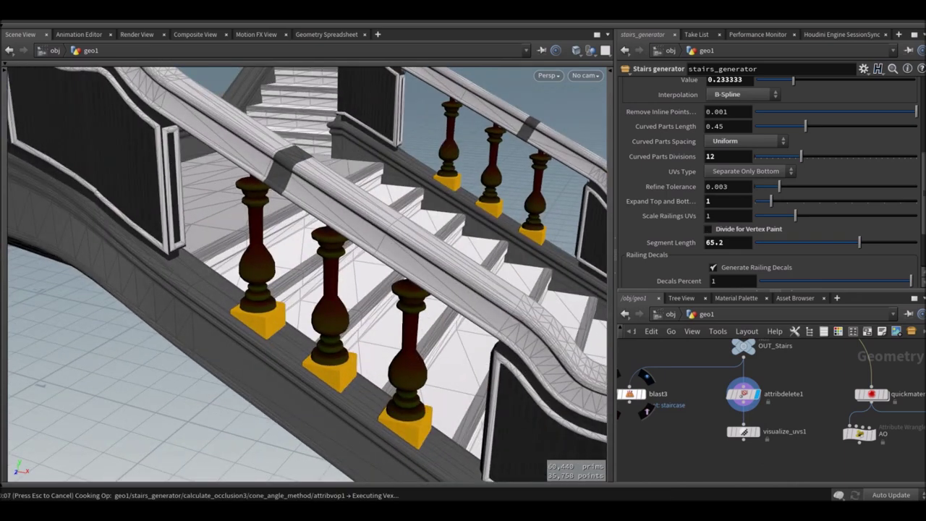
click(709, 229)
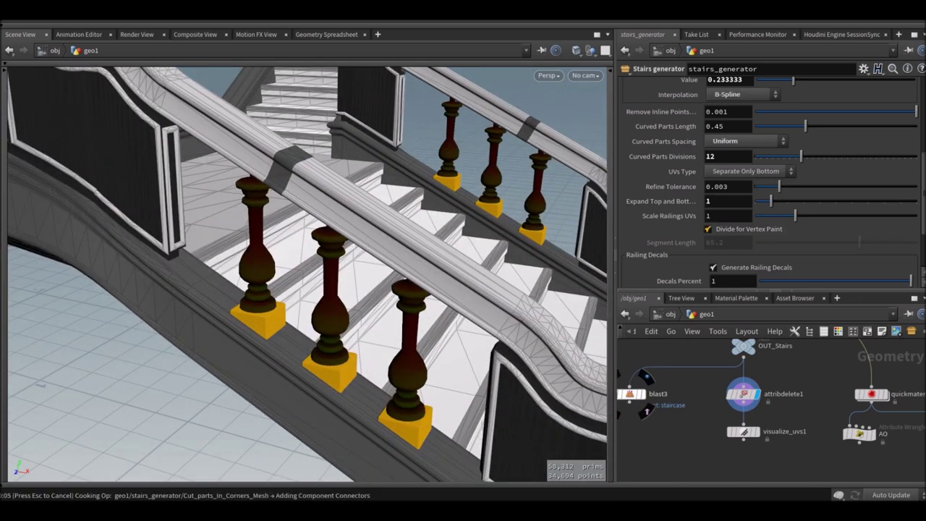
scroll(770, 181, down, 1)
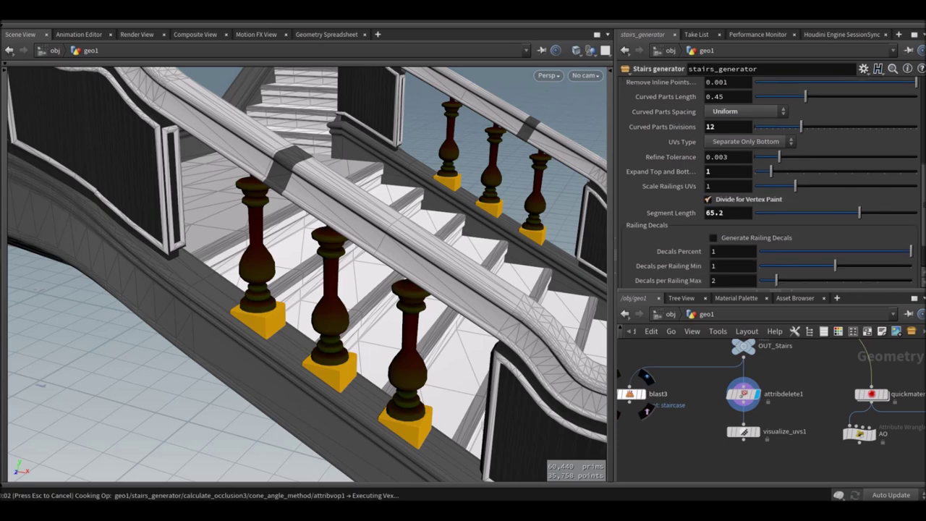
scroll(308, 275, down, 5)
drag(307, 275, 405, 290)
scroll(767, 181, down, 2)
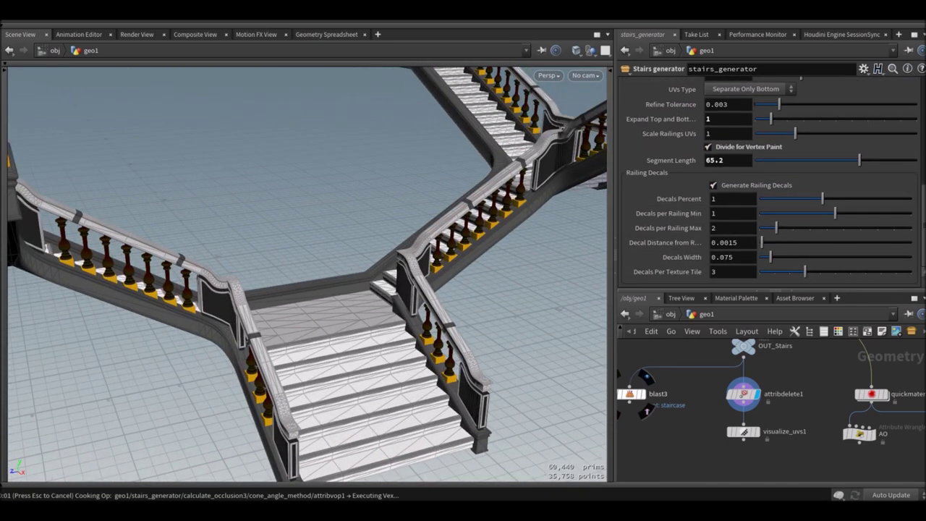
key(Return)
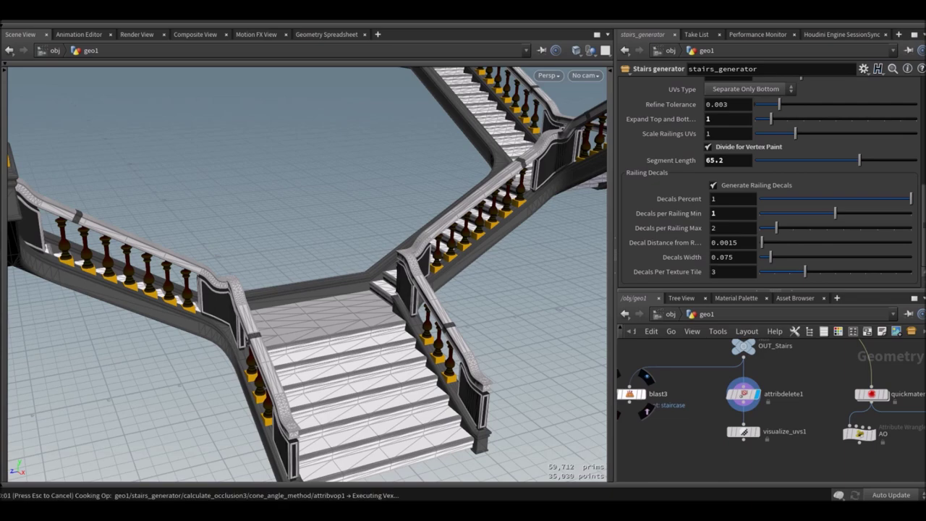
Step: Raise Decals per Railing Max to 3, undo the decal distance test, and display blast3
drag(777, 228, 827, 228)
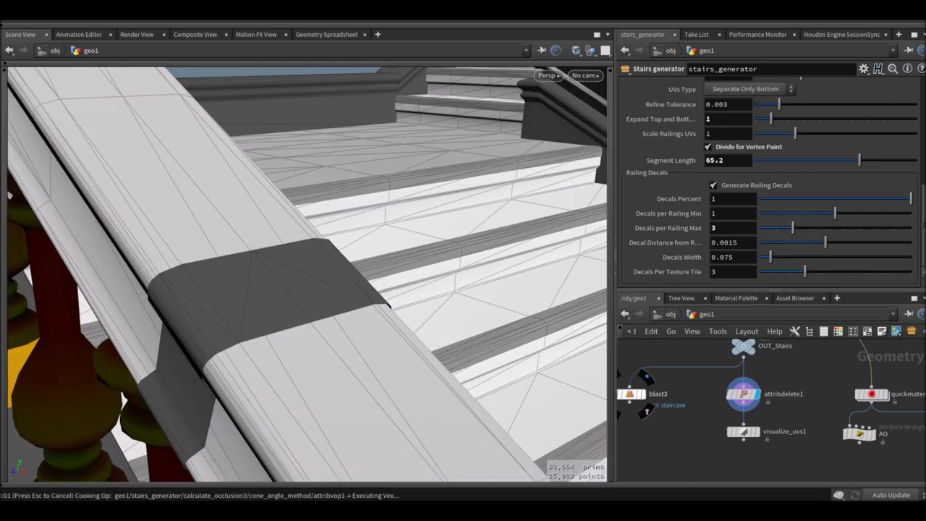
drag(825, 242, 829, 242)
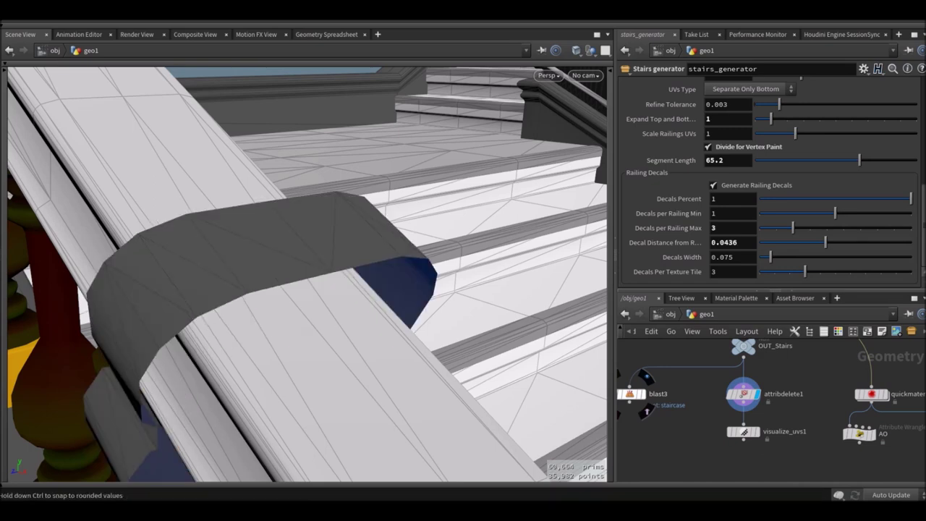
key(ctrl+z)
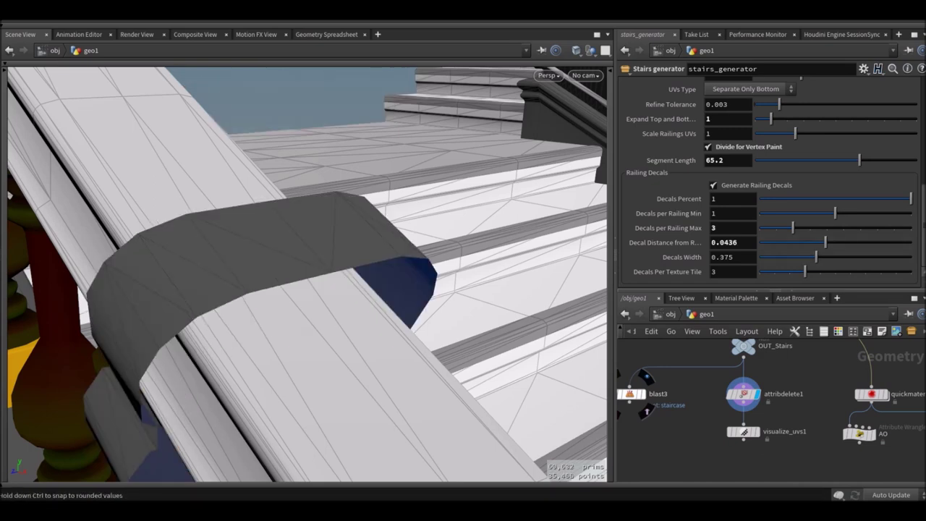
drag(9, 195, 119, 379)
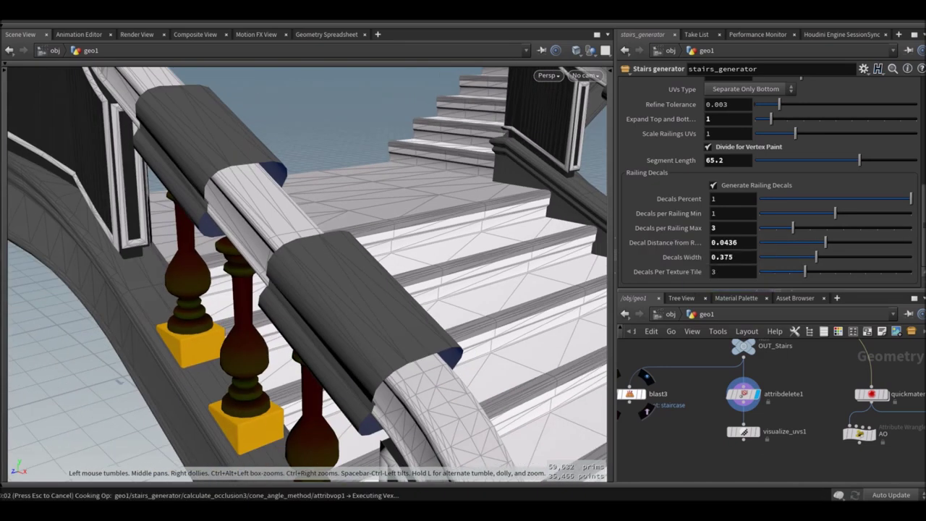
key(ctrl+z)
click(624, 393)
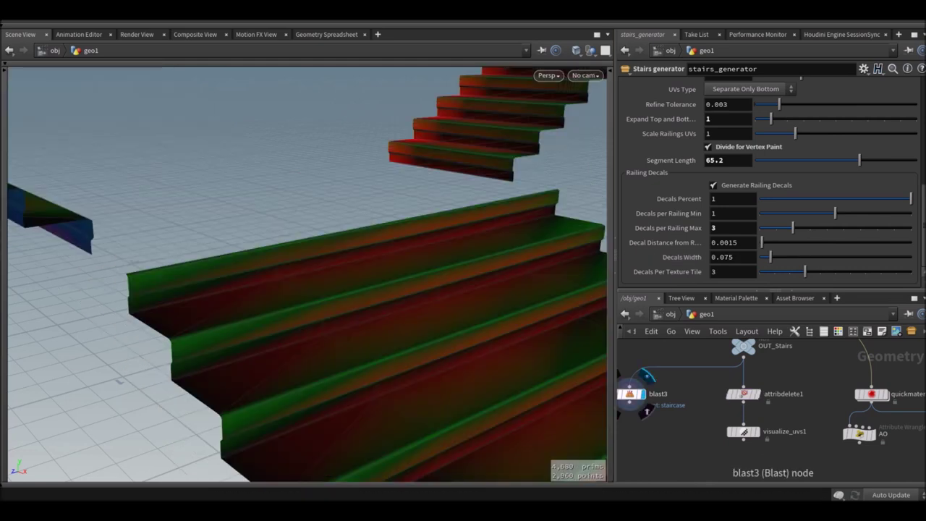
Step: Isolate the railing_decals group on the blast3 node
click(633, 394)
click(908, 86)
click(876, 170)
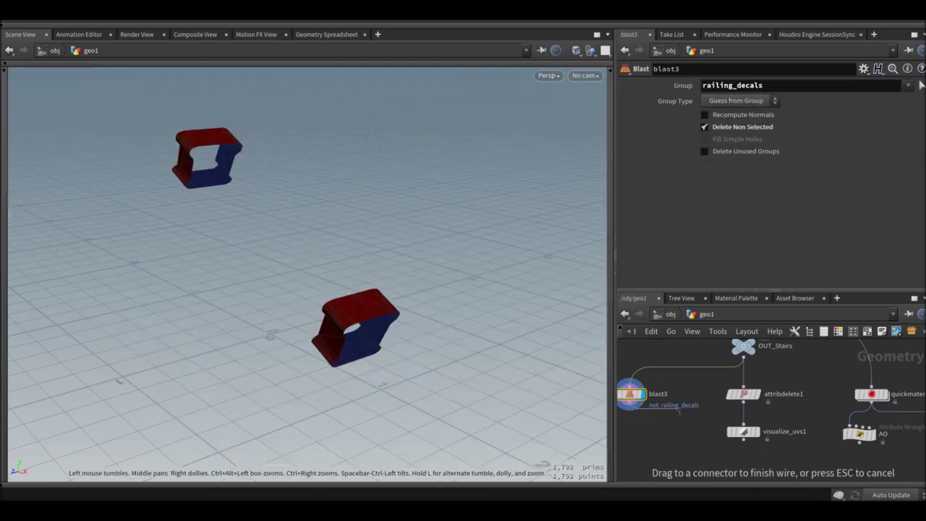
click(756, 432)
click(744, 432)
Step: Raise Decals Per Texture Tile on stairs_generator from 3 to 4
middle_drag(796, 362, 796, 407)
click(744, 343)
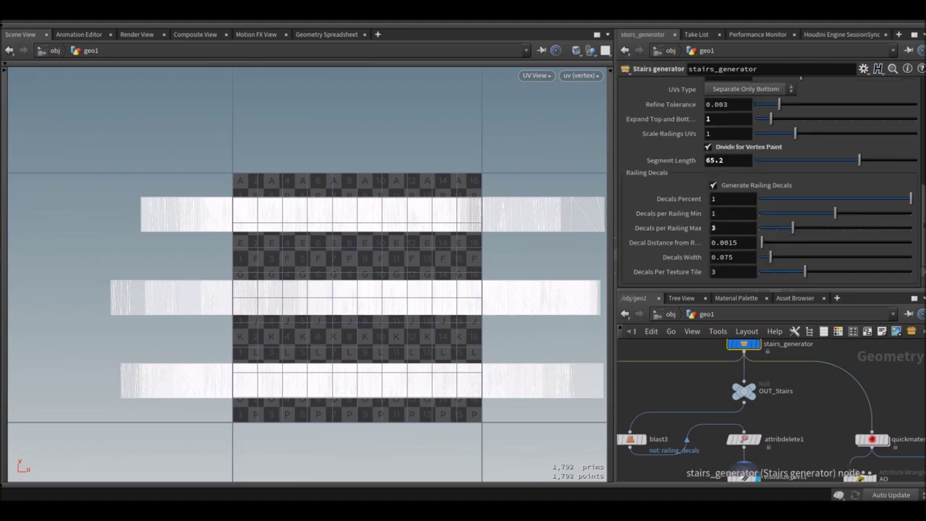
drag(820, 272, 825, 271)
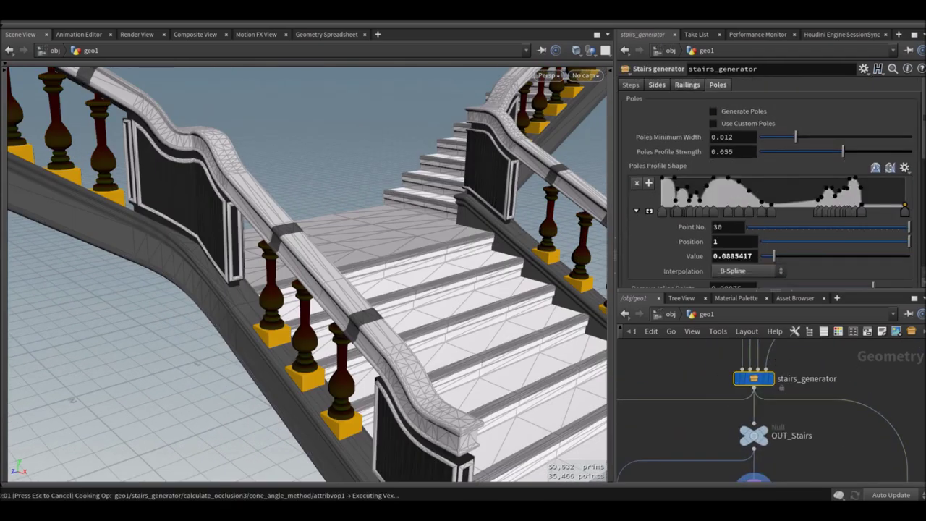
Step: Set Poles Profile Strength to 0.055 and move pole profile point 17 lower to 0.642/0.233
click(713, 110)
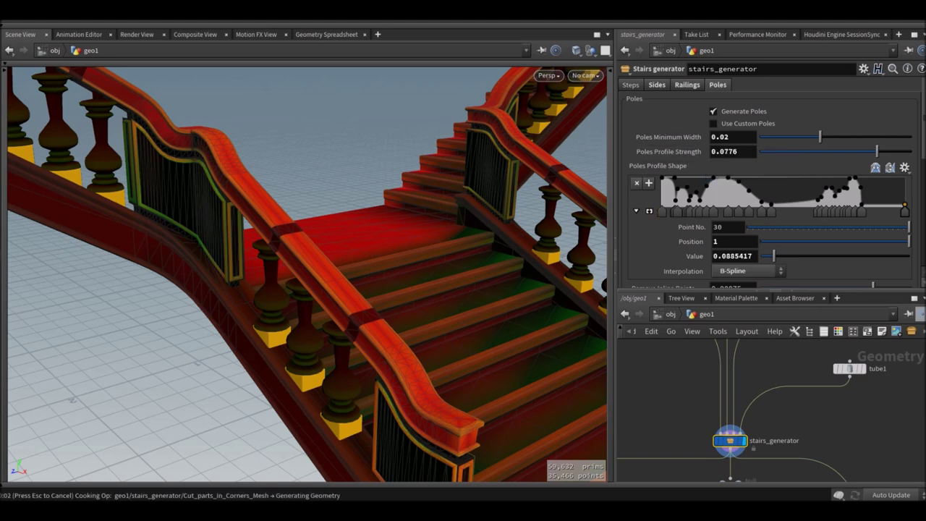
key(ctrl+z)
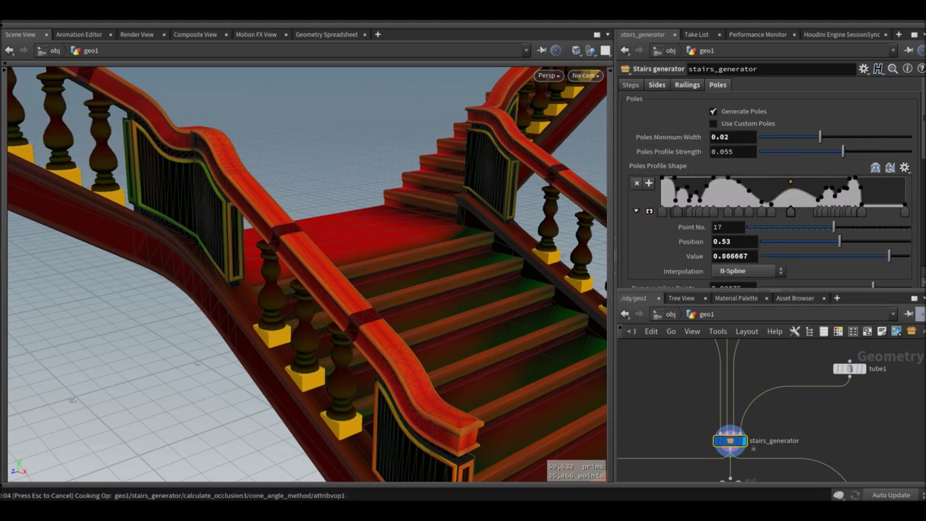
key(ctrl+z)
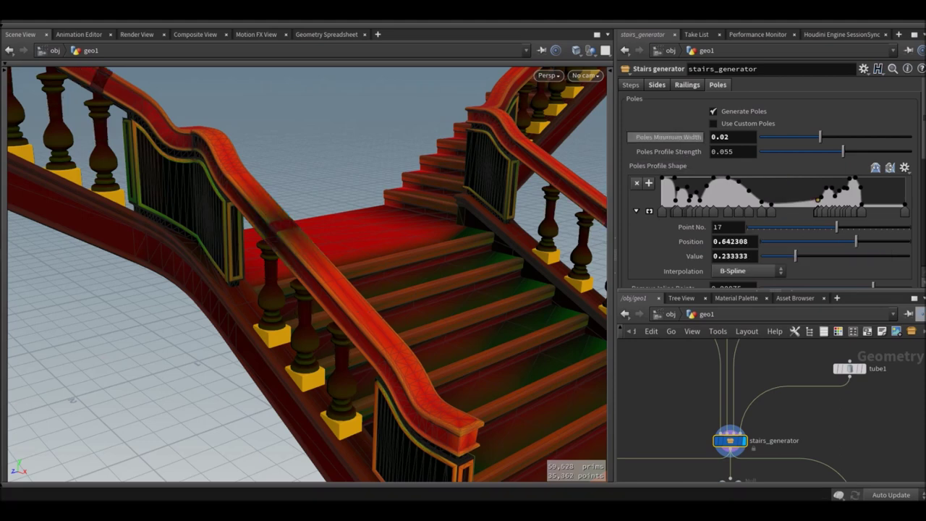
scroll(724, 196, down, 1)
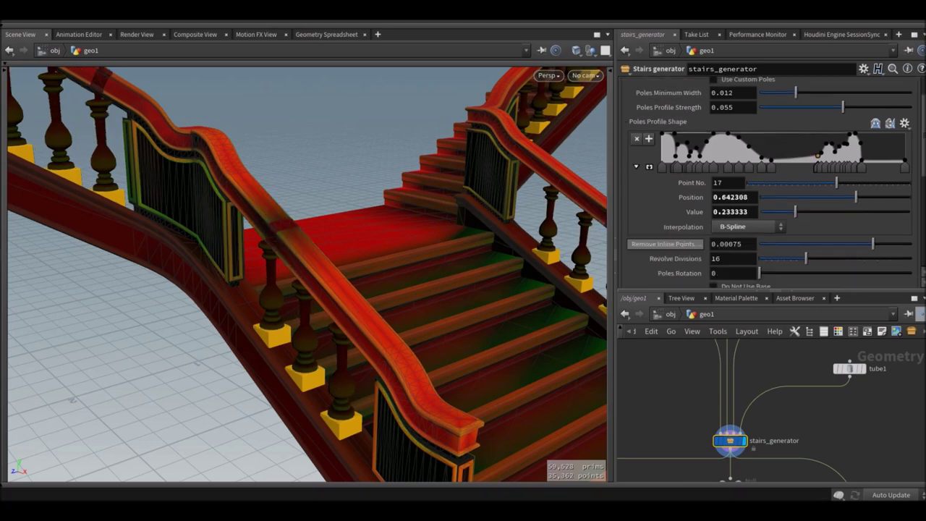
scroll(724, 195, down, 3)
scroll(723, 195, down, 1)
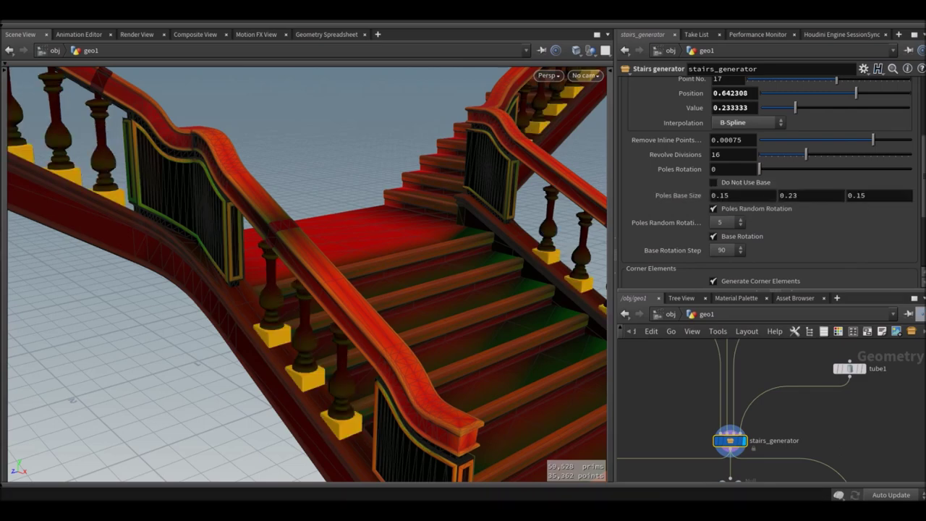
Step: Try Revolve Divisions of 4 and view the poles from above
text(4)
key(Return)
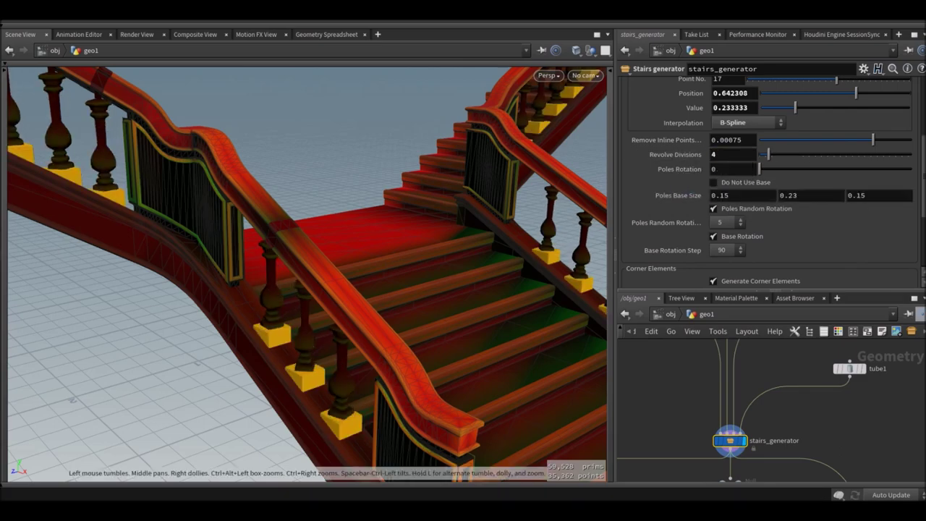
drag(217, 442, 239, 405)
click(720, 222)
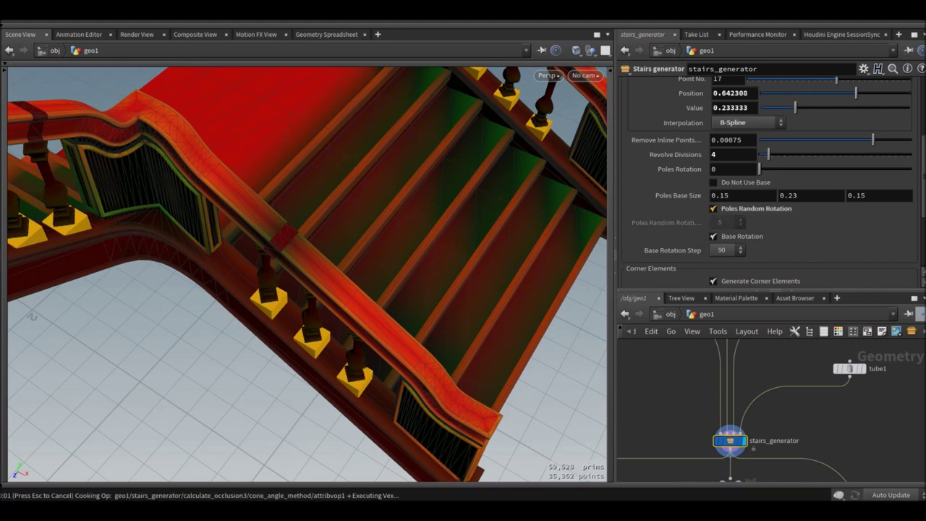
drag(304, 275, 217, 260)
Step: Revert Revolve Divisions, then try and undo a middle Poles Base Size of 0.3
click(732, 154)
text(16)
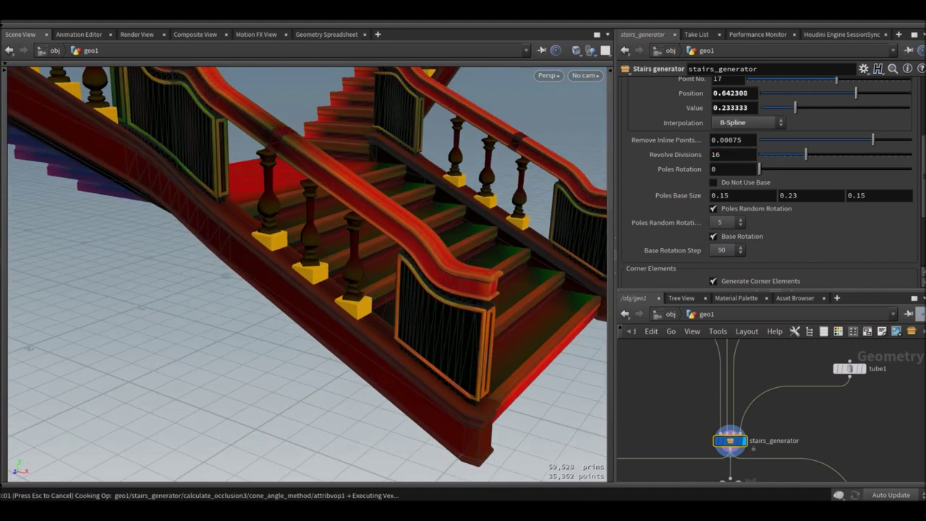
click(796, 195)
text(0.3)
key(Return)
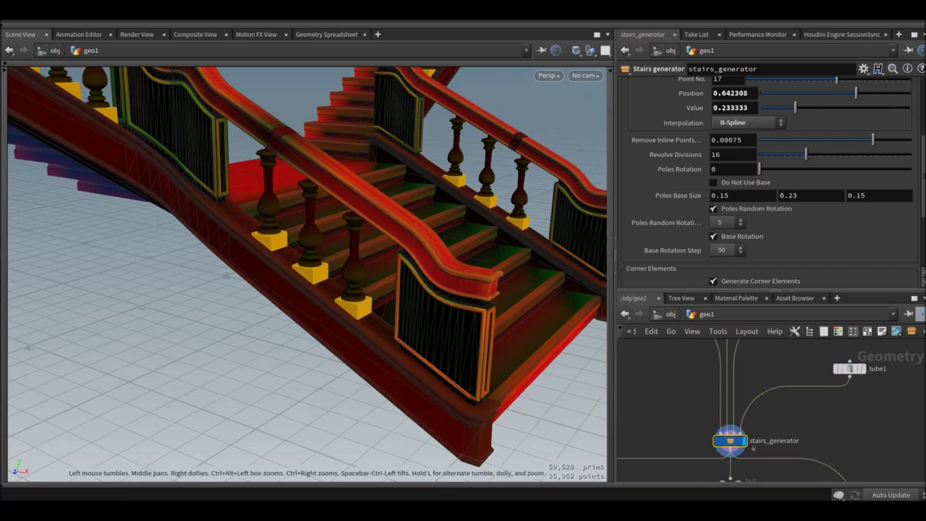
key(ctrl+z)
key(ctrl+z)
Step: Switch off the railing corner elements and try a wider corner element gap
scroll(771, 177, down, 3)
click(714, 192)
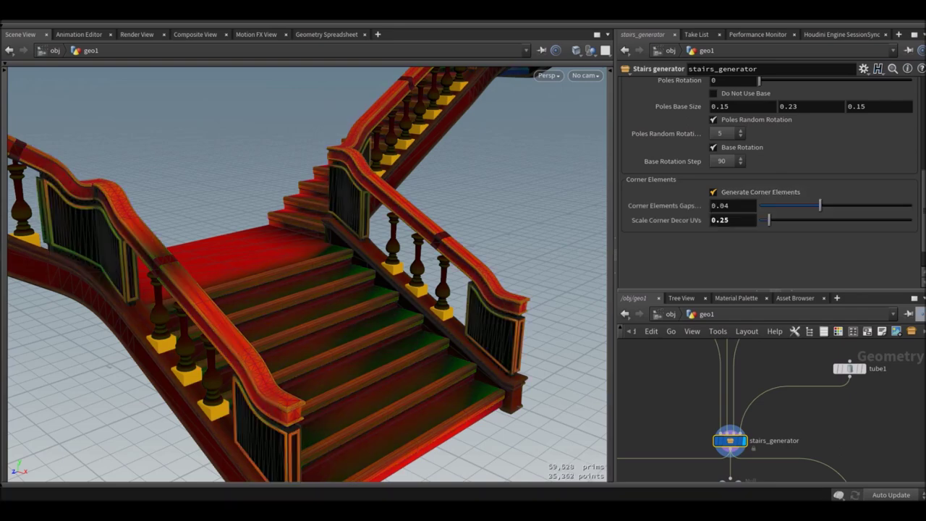
drag(848, 206, 851, 206)
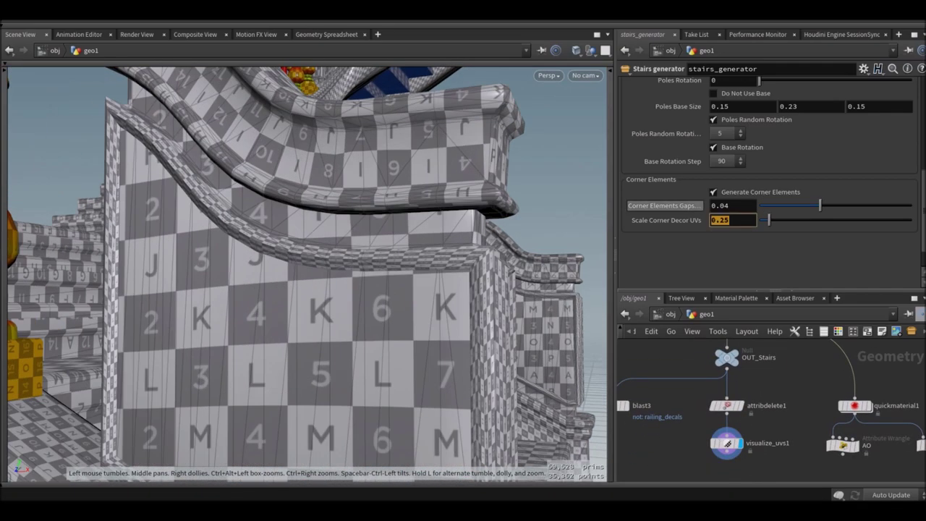
Step: Set Scale Corner Decor UVs to 1, show quickmaterial1's output, and select the AO wrangle
text(1)
key(Return)
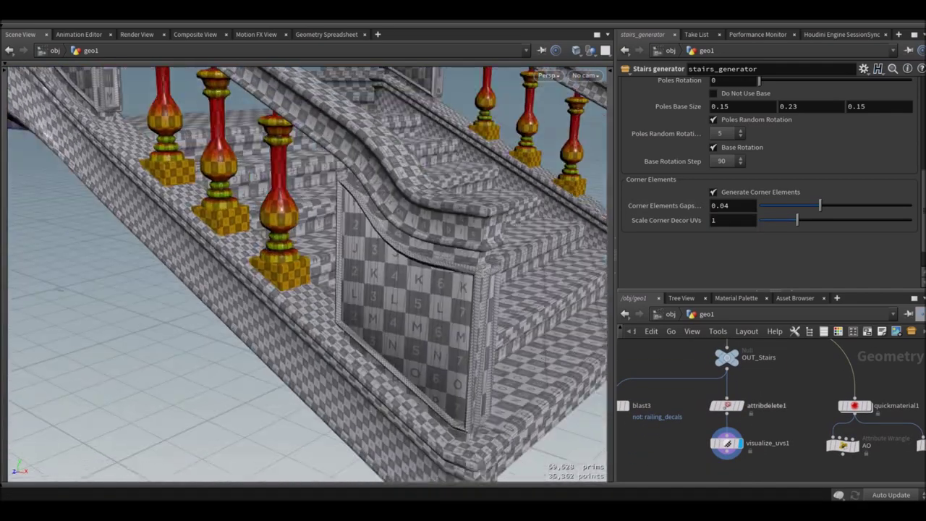
click(855, 406)
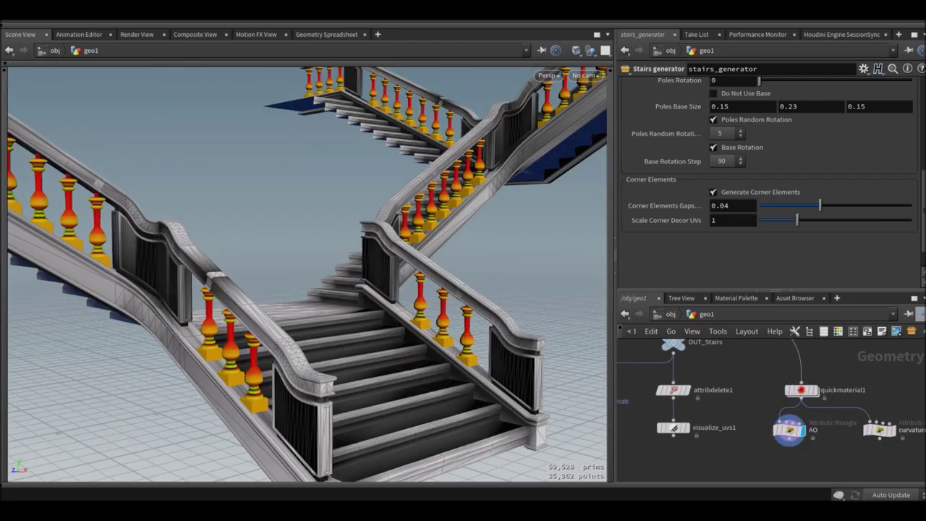
click(789, 430)
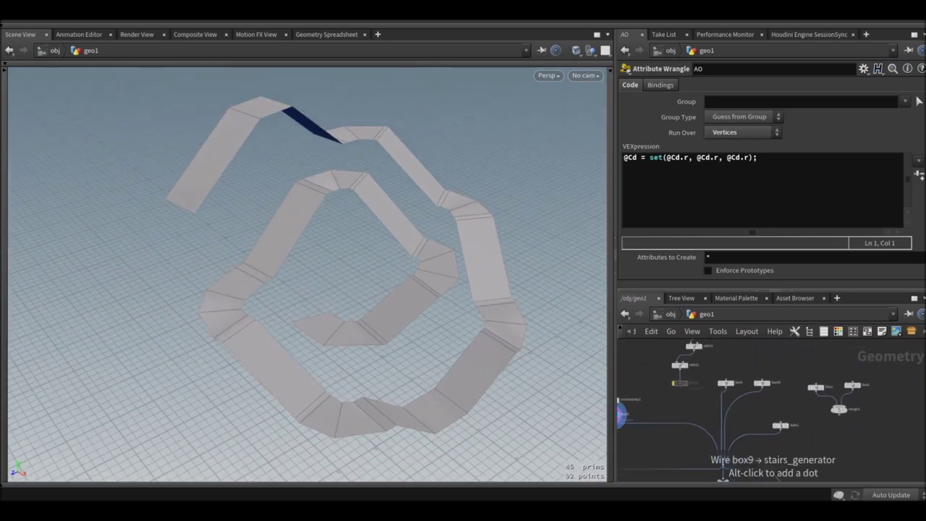
Step: Turn off Remove Ends Automatically in the stairs_generator's Sides settings
click(723, 459)
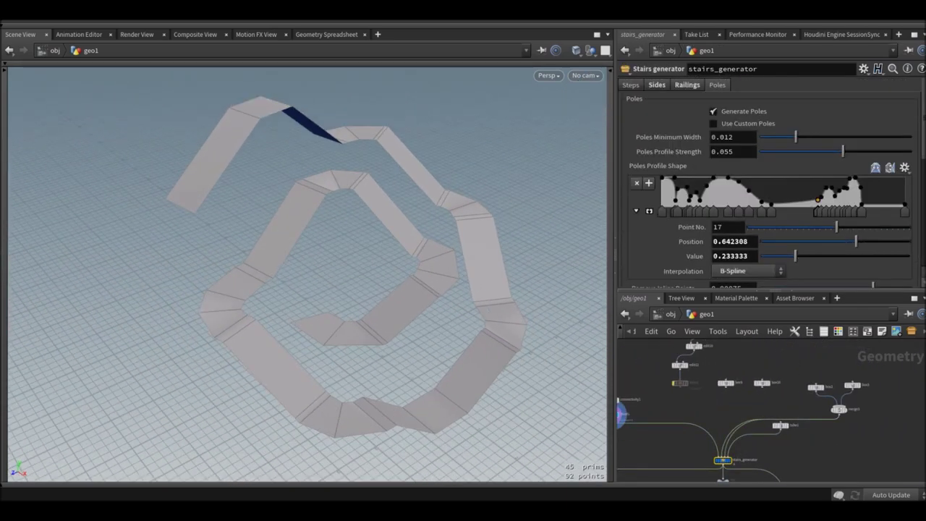
click(708, 112)
scroll(764, 403, up, 5)
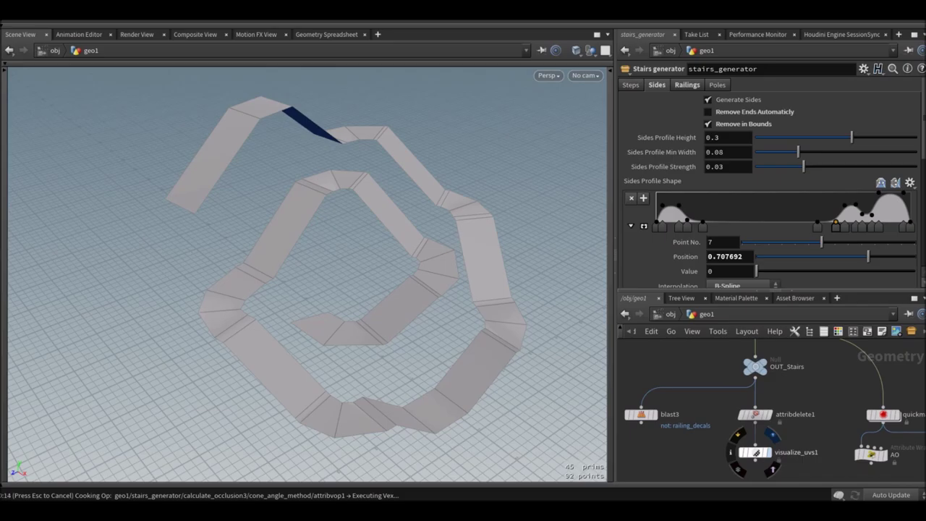
Step: Orbit and zoom in to inspect the full winding staircase with railings and balusters
drag(362, 289, 406, 282)
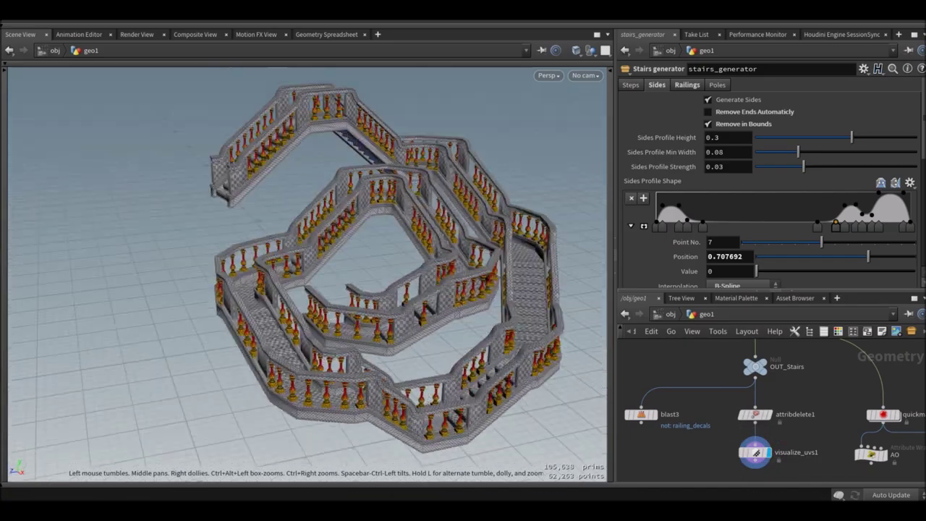
scroll(308, 275, up, 2)
scroll(308, 275, up, 3)
scroll(308, 275, up, 2)
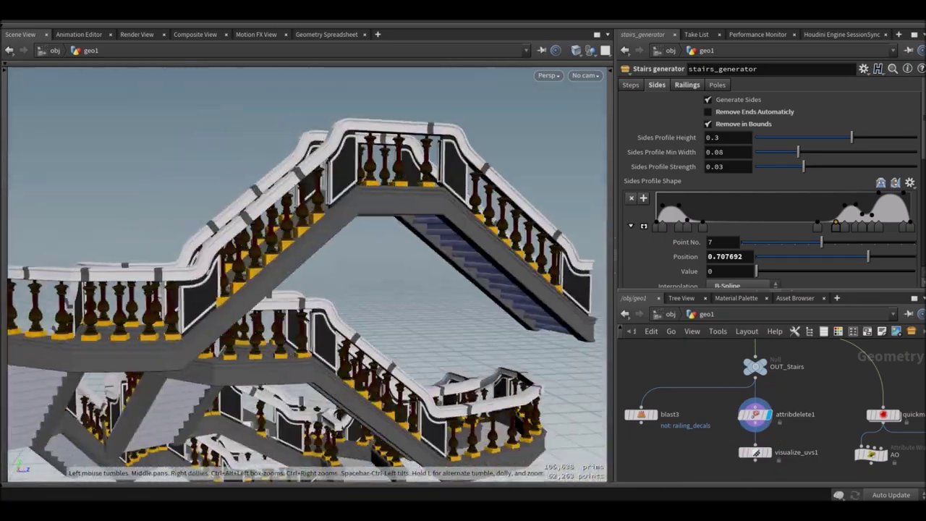
scroll(308, 275, up, 2)
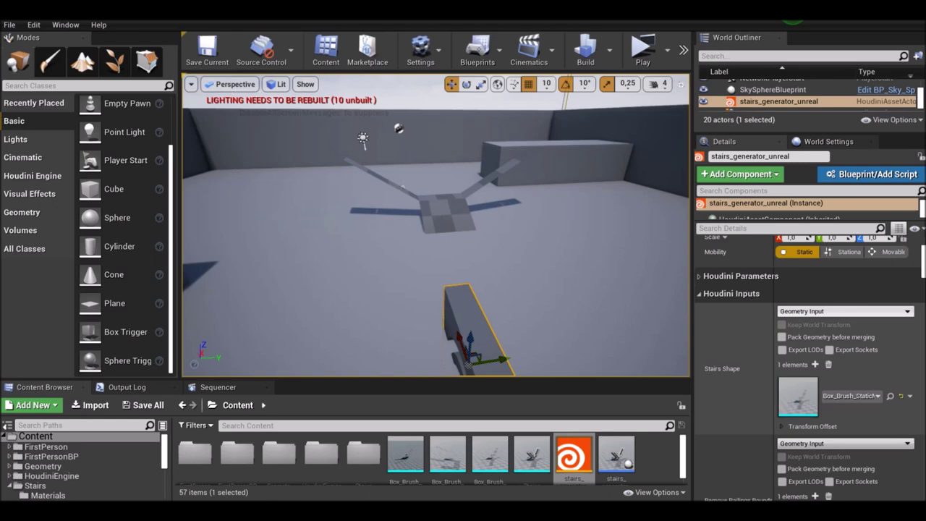
Step: Scroll the Details panel to Houdini Asset and view the cooked staircase along the box brush
scroll(809, 362, down, 5)
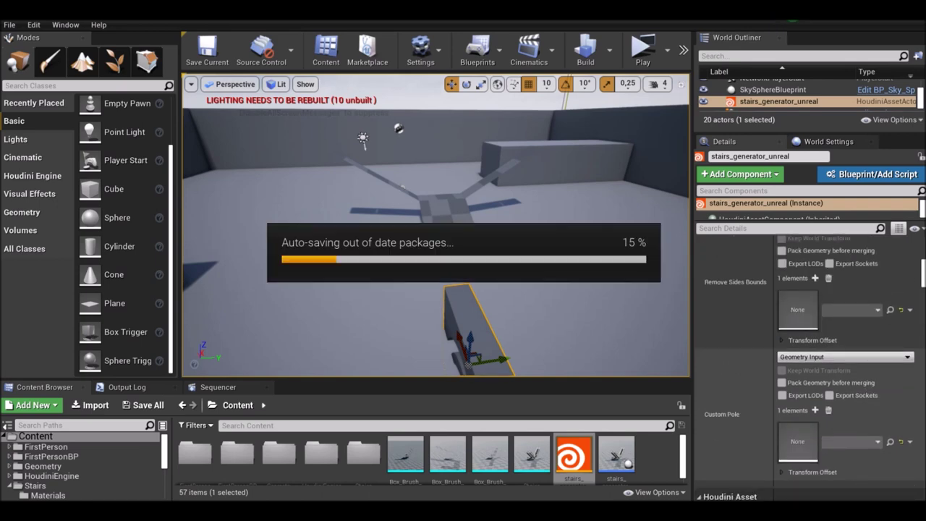
scroll(809, 362, down, 5)
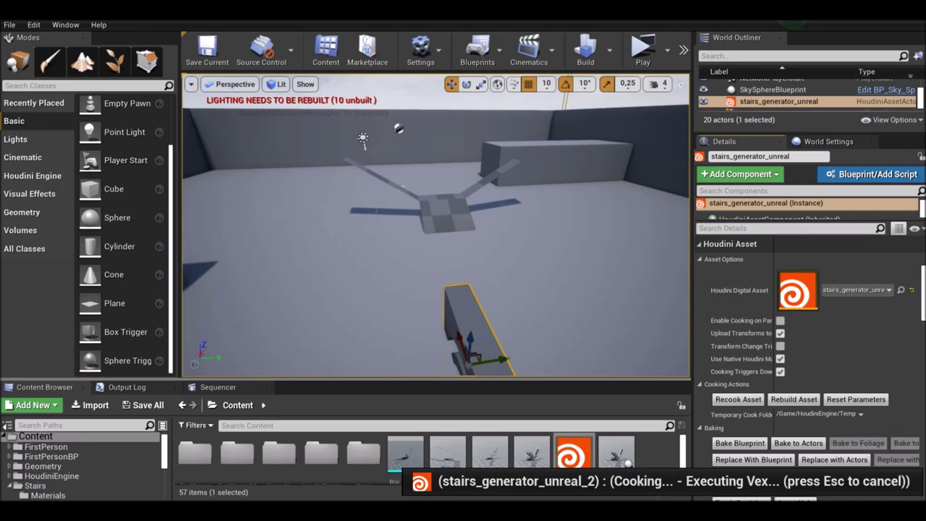
right_drag(254, 129, 313, 116)
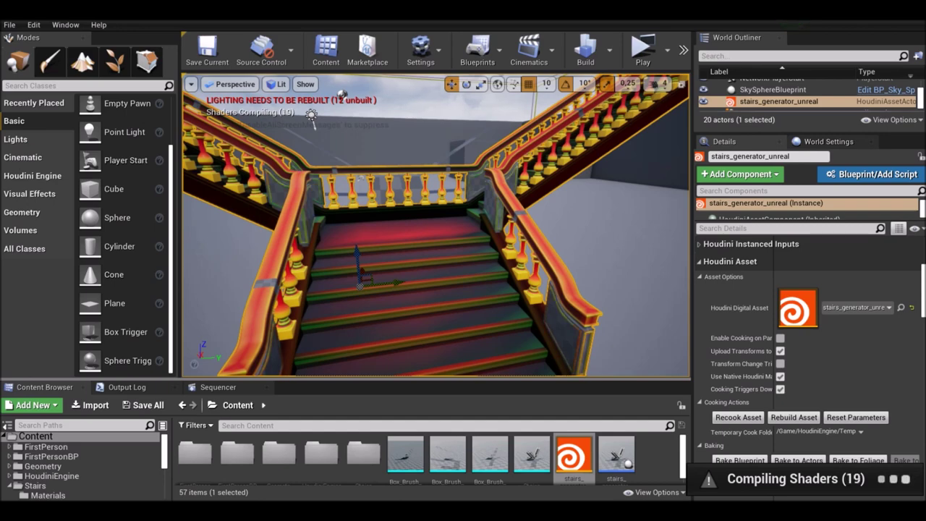
Step: Fly along the left handrail for a close view of the stone-textured railing
right_drag(312, 119, 491, 150)
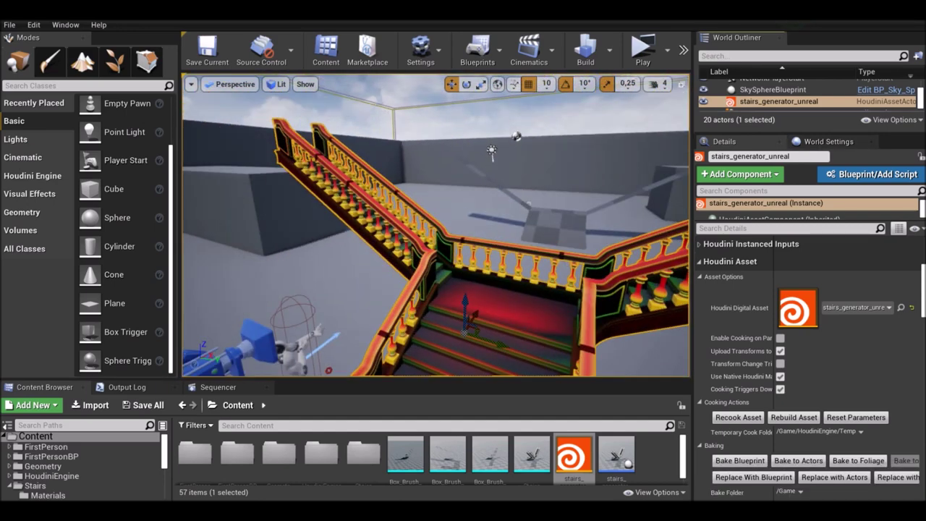
mouse_move(492, 150)
right_down()
mouse_move(479, 93)
mouse_move(480, 106)
right_up()
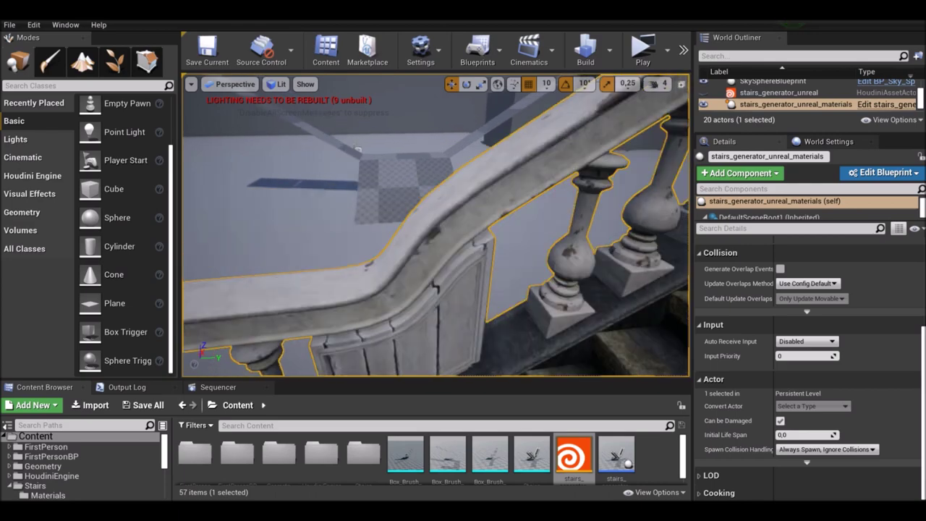
Step: Launch the level as a Standalone Game from the Play options
click(667, 50)
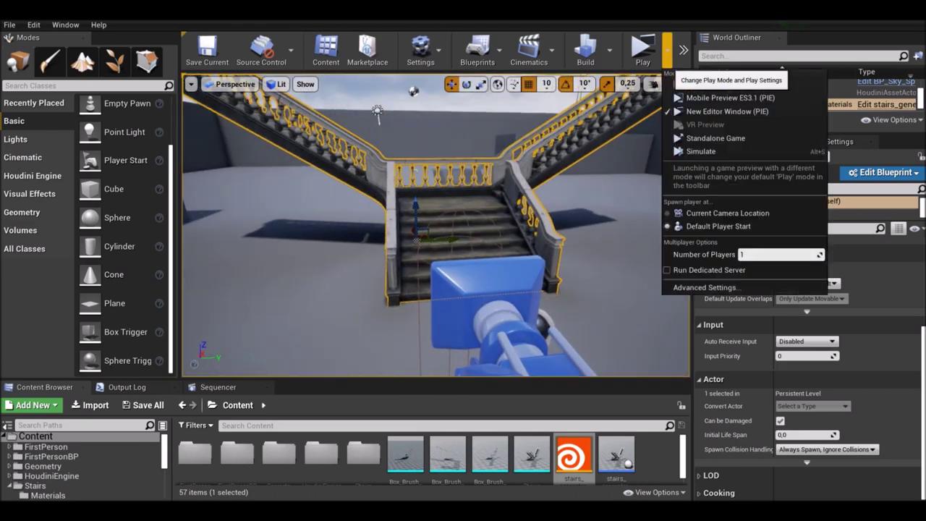
click(827, 118)
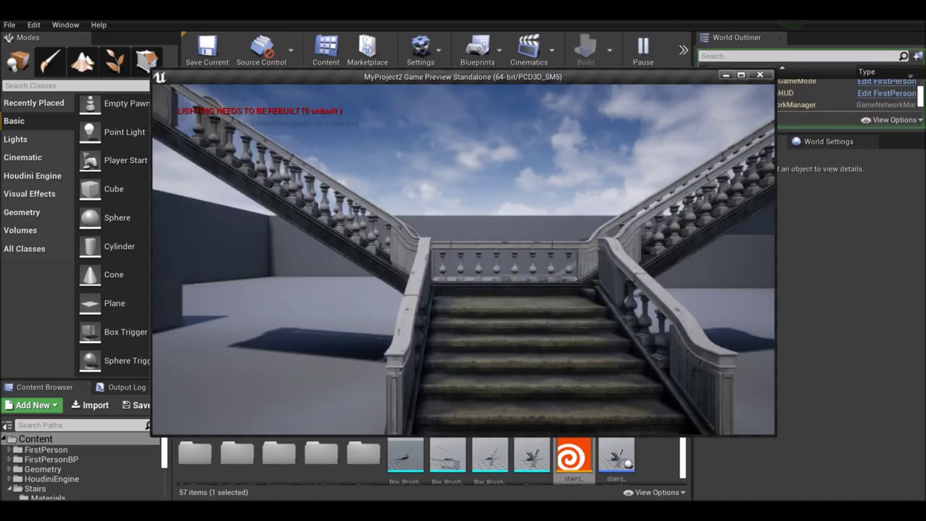